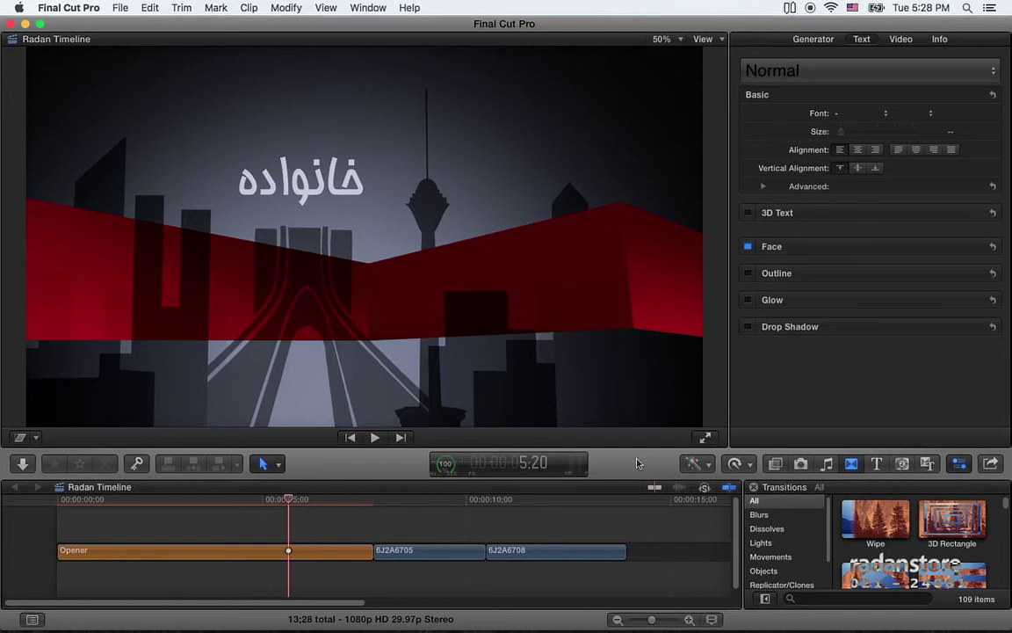
- Scrub across the 6J2A6705/6J2A6708 cut, then open the Tehran Emrooz Wipe Motion project from Finder
{"action": "left_click", "coordinate": [464, 505]}
{"action": "left_click_drag", "start_coordinate": [479, 508], "coordinate": [468, 520]}
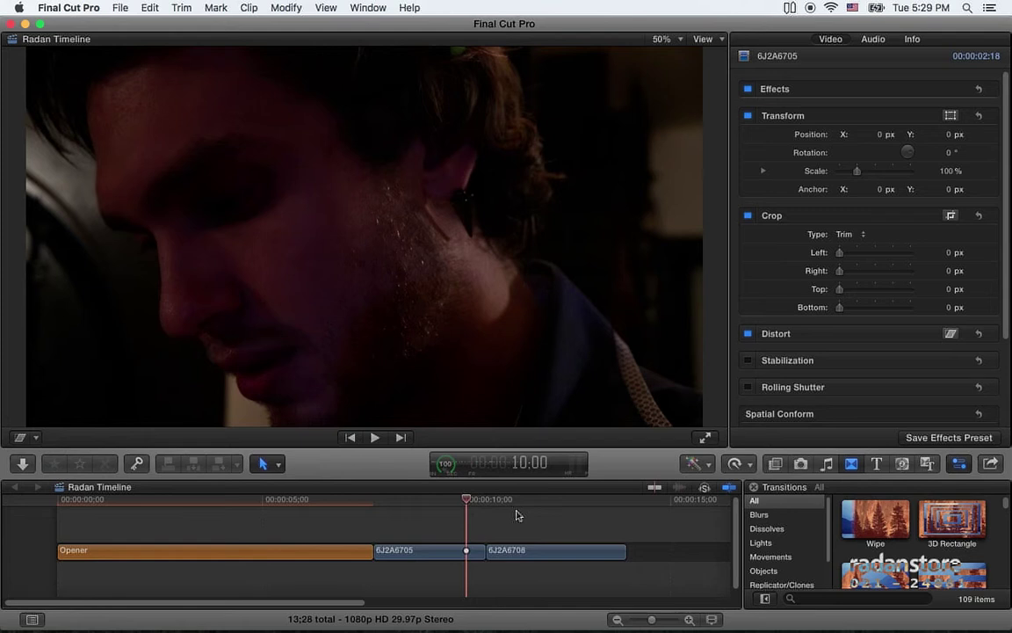
{"action": "key", "text": "super+Tab"}
{"action": "key", "text": "super+Tab"}
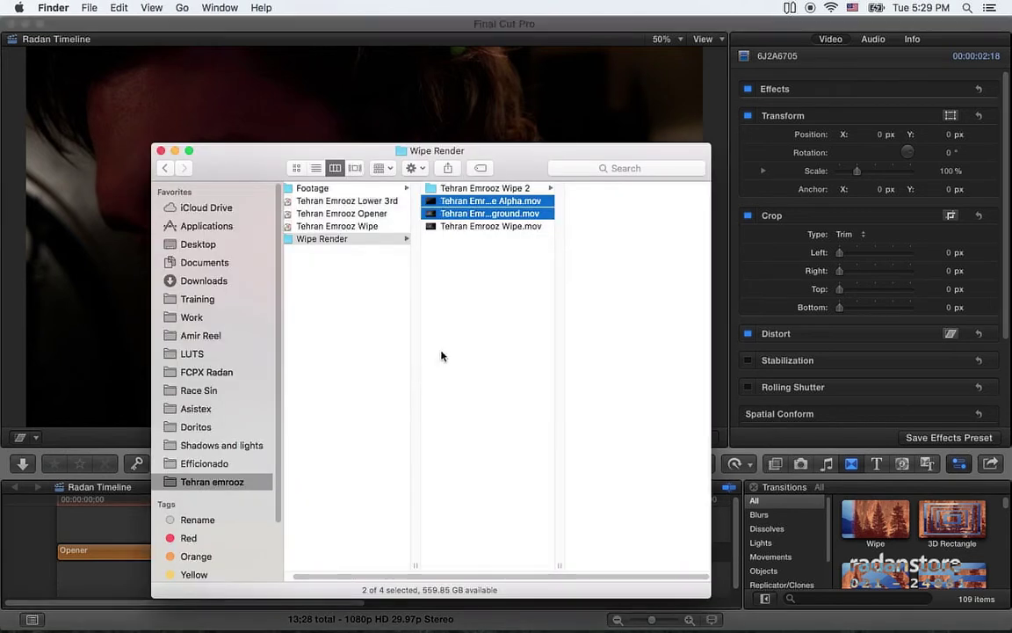
{"action": "left_click", "coordinate": [367, 226]}
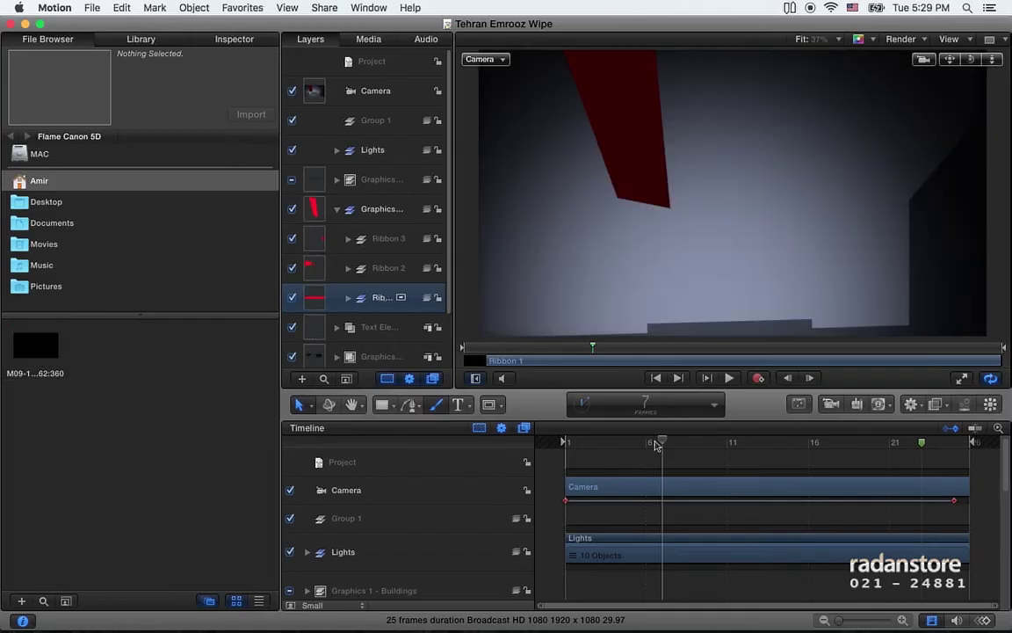
- Scrub through the red ribbon animation in the Tehran Emrooz Wipe project
{"action": "mouse_move", "coordinate": [659, 444]}
{"action": "left_mouse_down"}
{"action": "mouse_move", "coordinate": [602, 449]}
{"action": "mouse_move", "coordinate": [888, 445]}
{"action": "mouse_move", "coordinate": [727, 453]}
{"action": "left_mouse_up"}
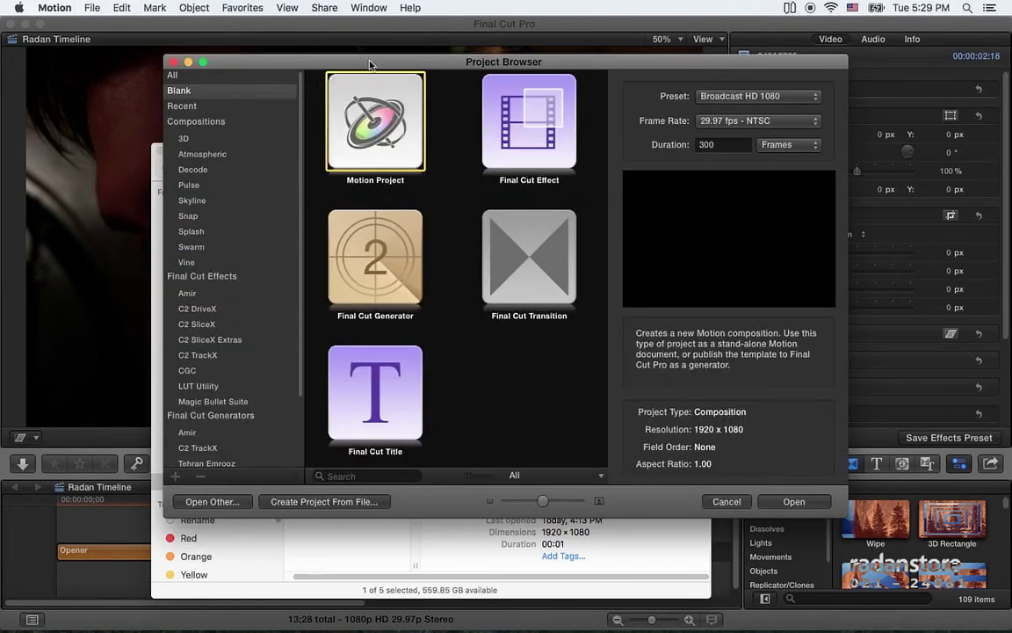
- Start a new Final Cut Transition project at 25 fps with a 40-frame duration
{"action": "left_click_drag", "start_coordinate": [370, 65], "coordinate": [321, 73]}
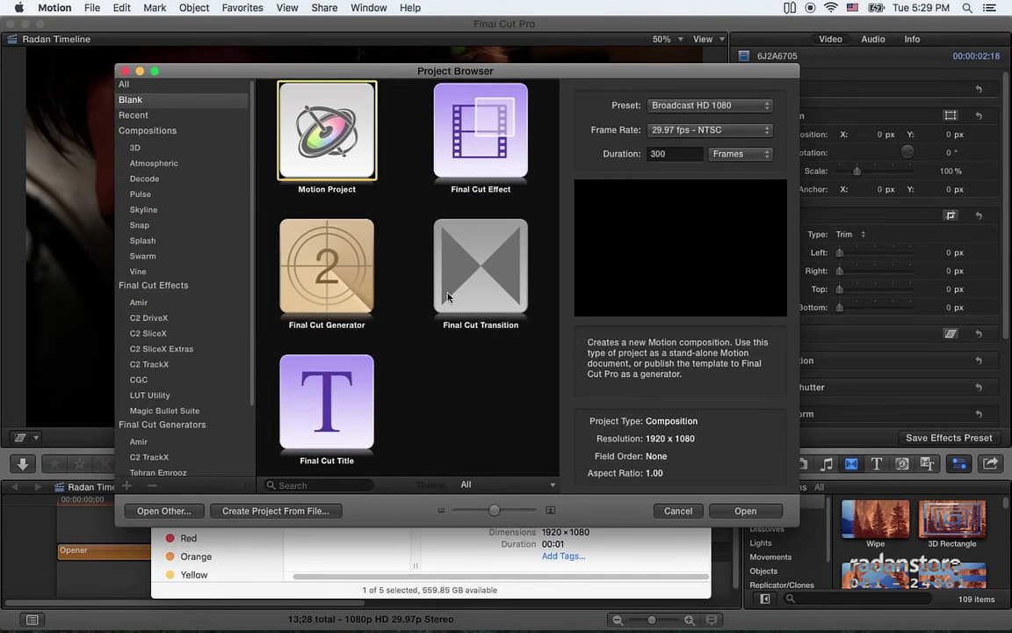
{"action": "left_click", "coordinate": [482, 279]}
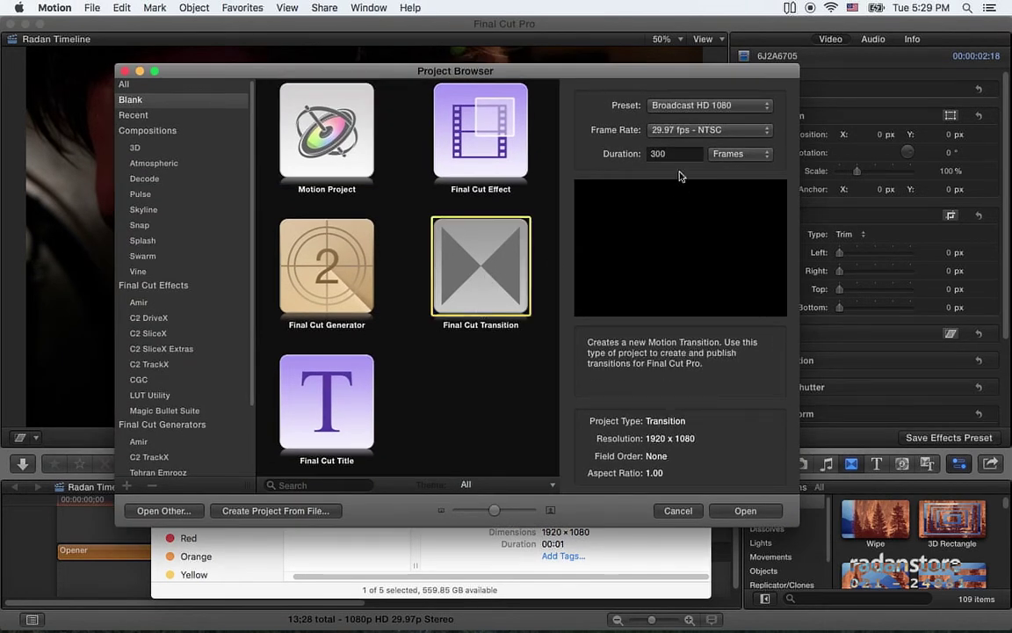
{"action": "left_click", "coordinate": [694, 130]}
{"action": "left_click", "coordinate": [693, 119]}
{"action": "type", "text": "40"}
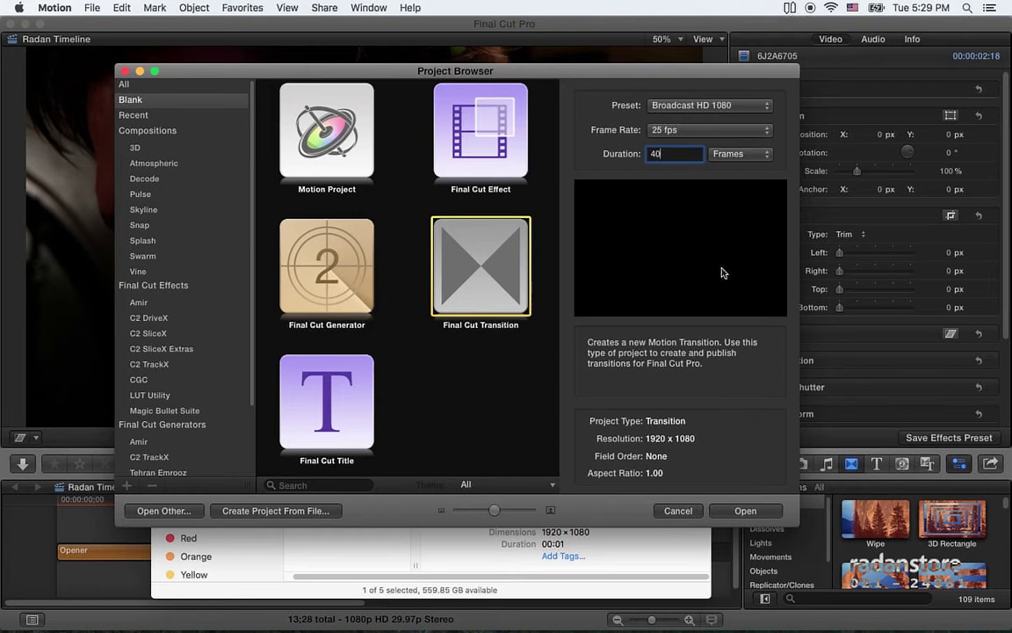
{"action": "left_click", "coordinate": [760, 512]}
- Open the Wipe Render folder and Quick Look the Alpha and Background .mov renders
{"action": "key", "text": "super+Tab"}
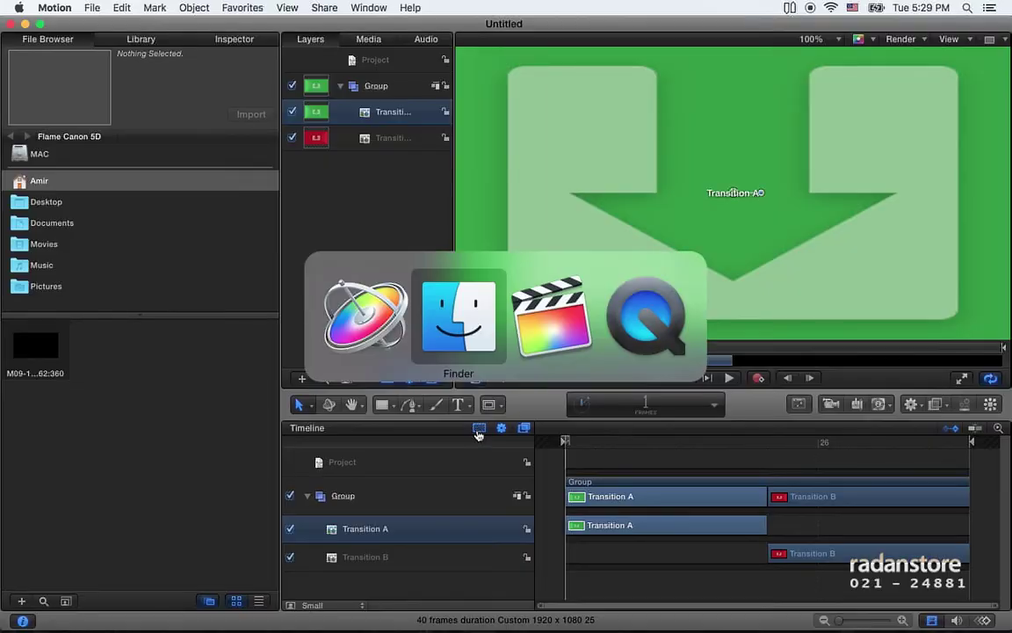
{"action": "left_click", "coordinate": [325, 238]}
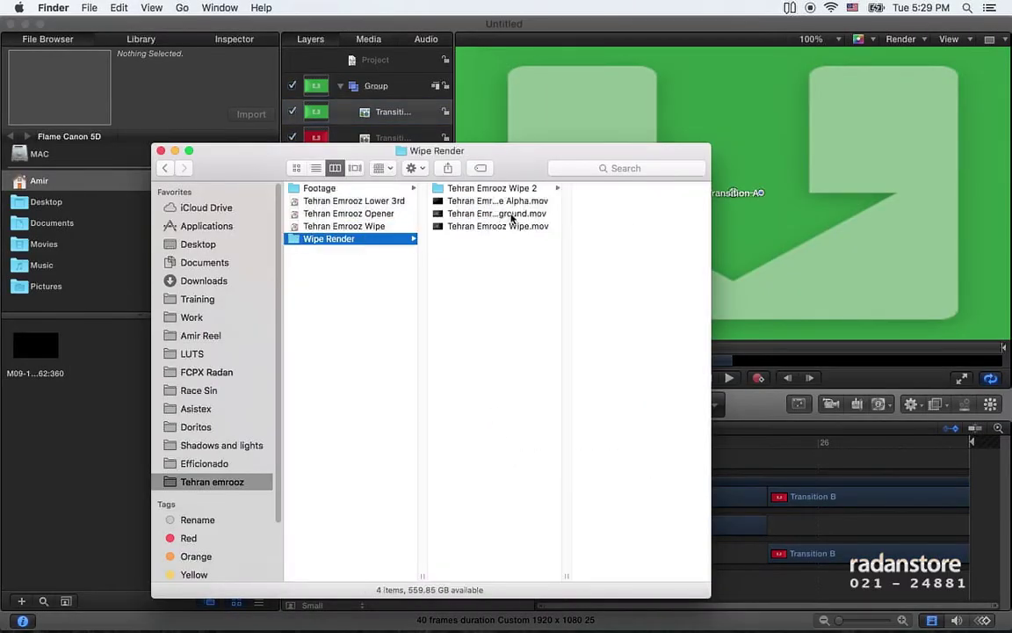
{"action": "left_click", "coordinate": [525, 201]}
{"action": "left_click_drag", "start_coordinate": [272, 175], "coordinate": [352, 174]}
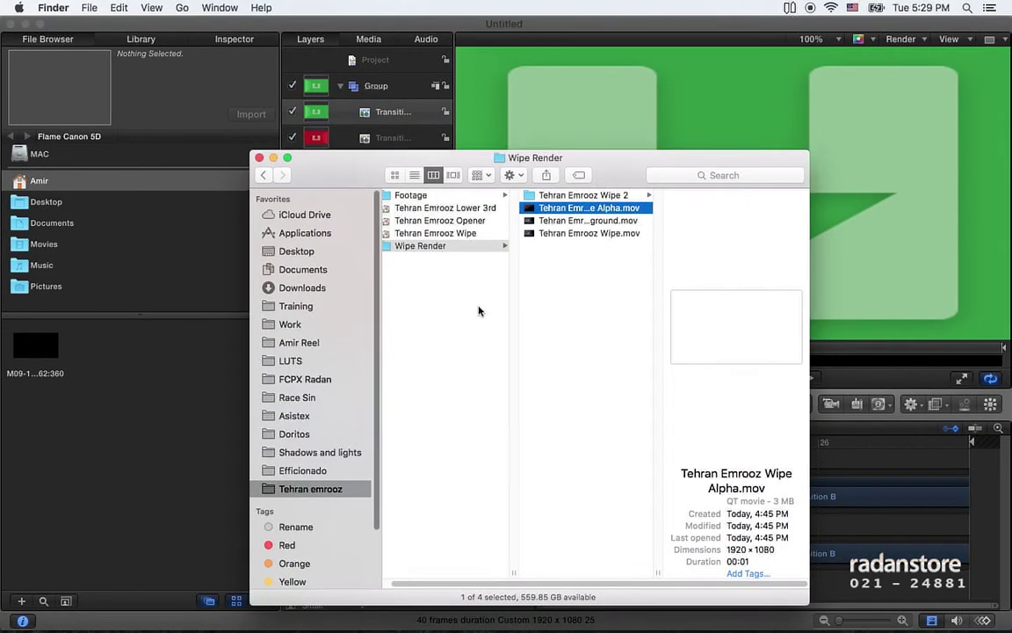
{"action": "key", "text": "space"}
{"action": "key", "text": "space"}
{"action": "left_click", "coordinate": [594, 221]}
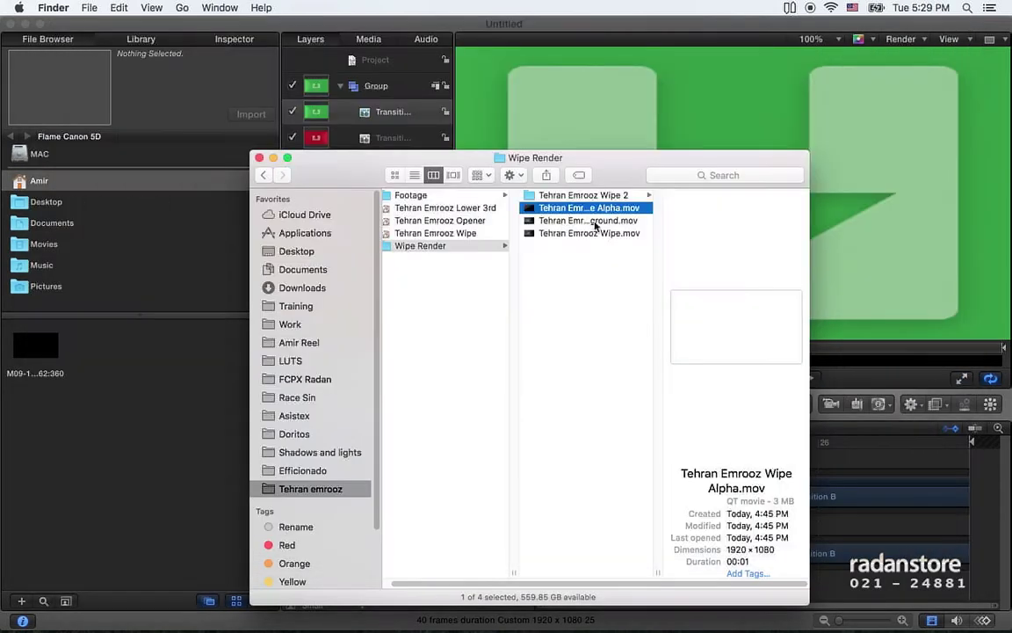
{"action": "key", "text": "space"}
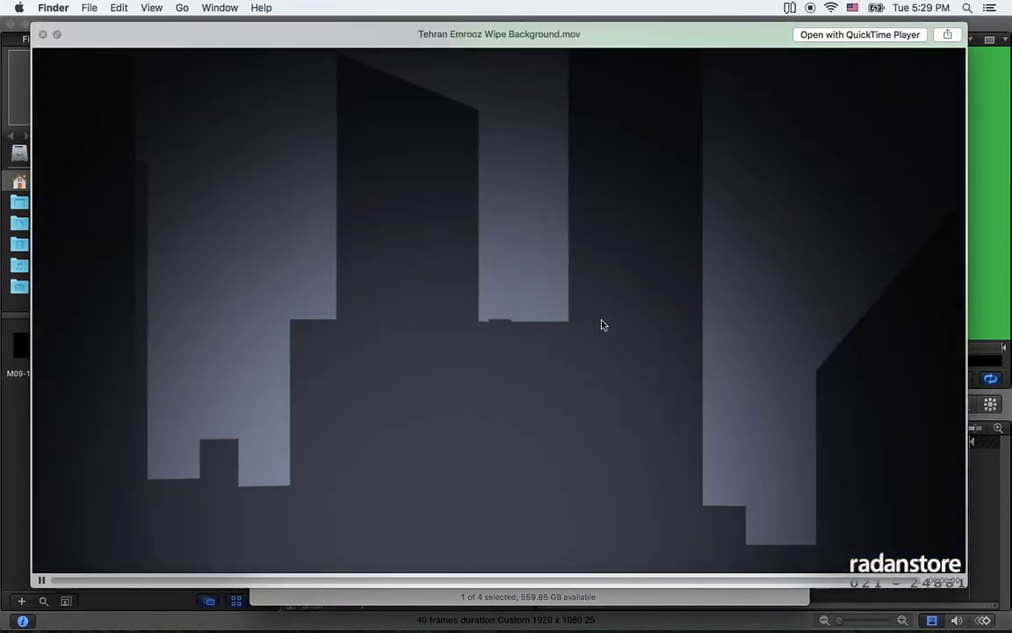
{"action": "key", "text": "space"}
- Drag both Tehran Emrooz Wipe movies into the transition's Group in the Layers panel
{"action": "left_click_drag", "start_coordinate": [370, 178], "coordinate": [613, 133]}
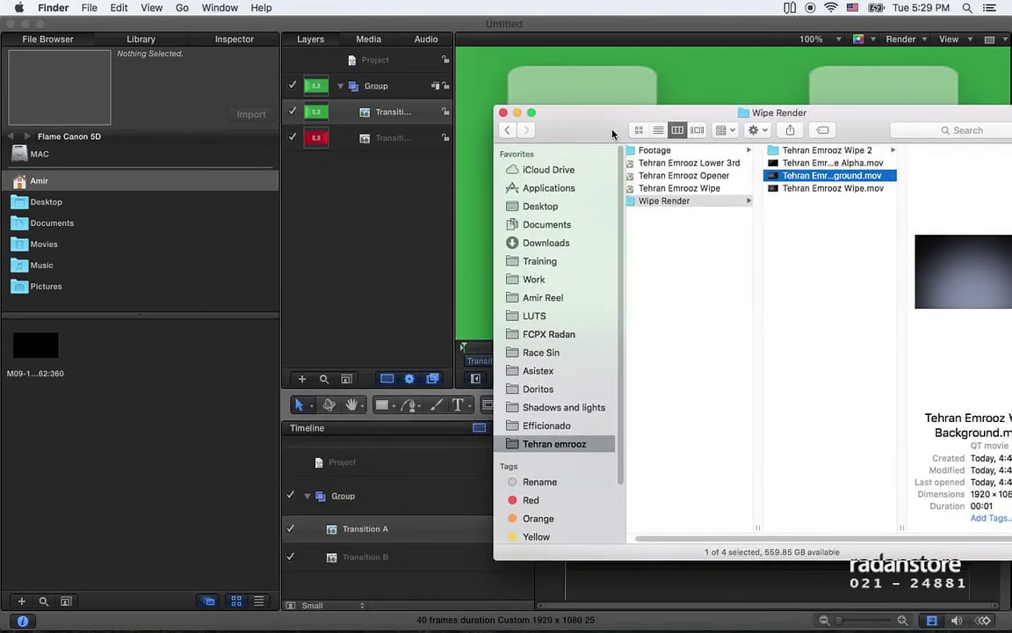
{"action": "left_click", "coordinate": [815, 165], "text": "shift"}
{"action": "left_click_drag", "start_coordinate": [815, 165], "coordinate": [409, 99]}
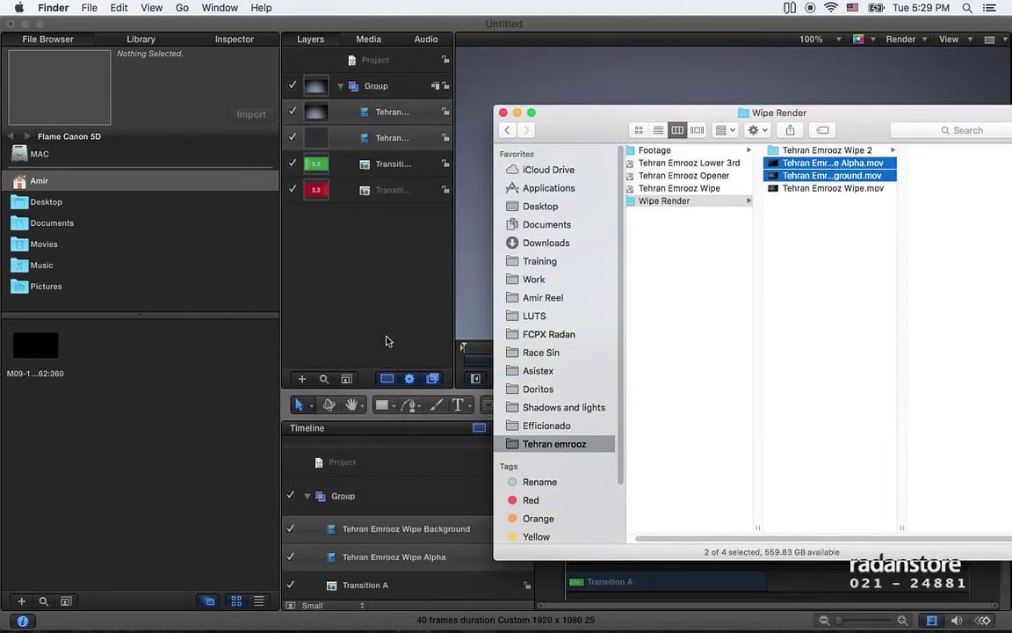
{"action": "left_click", "coordinate": [487, 379]}
{"action": "scroll", "coordinate": [442, 469], "scroll_direction": "down", "scroll_amount": 1}
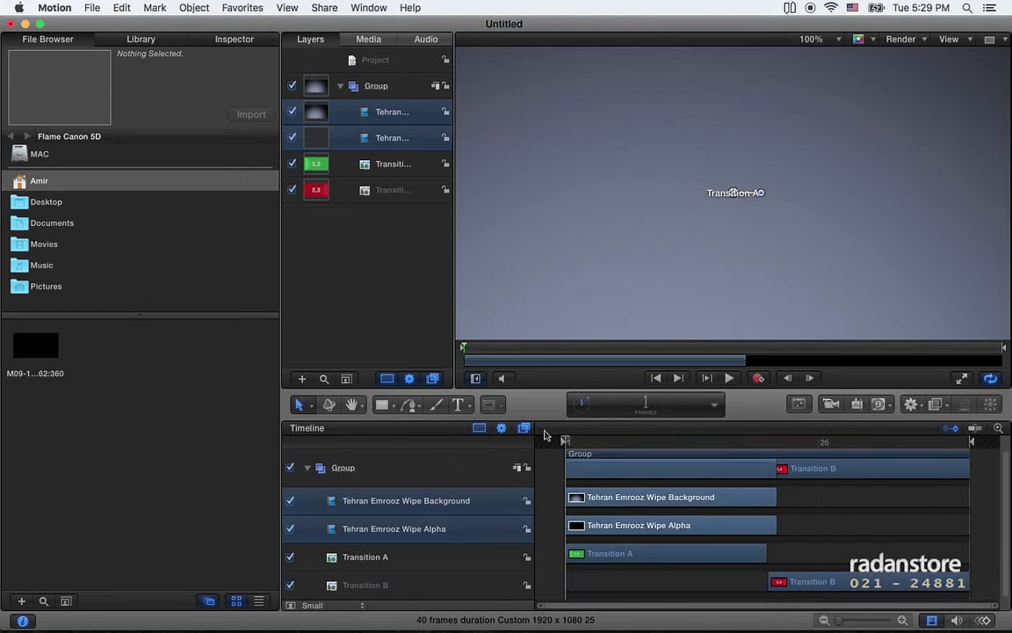
- Place both wipe layers below Transition A and slide their clips to start near frame 13
{"action": "left_click_drag", "start_coordinate": [380, 532], "coordinate": [398, 573]}
{"action": "left_click_drag", "start_coordinate": [640, 550], "coordinate": [744, 535]}
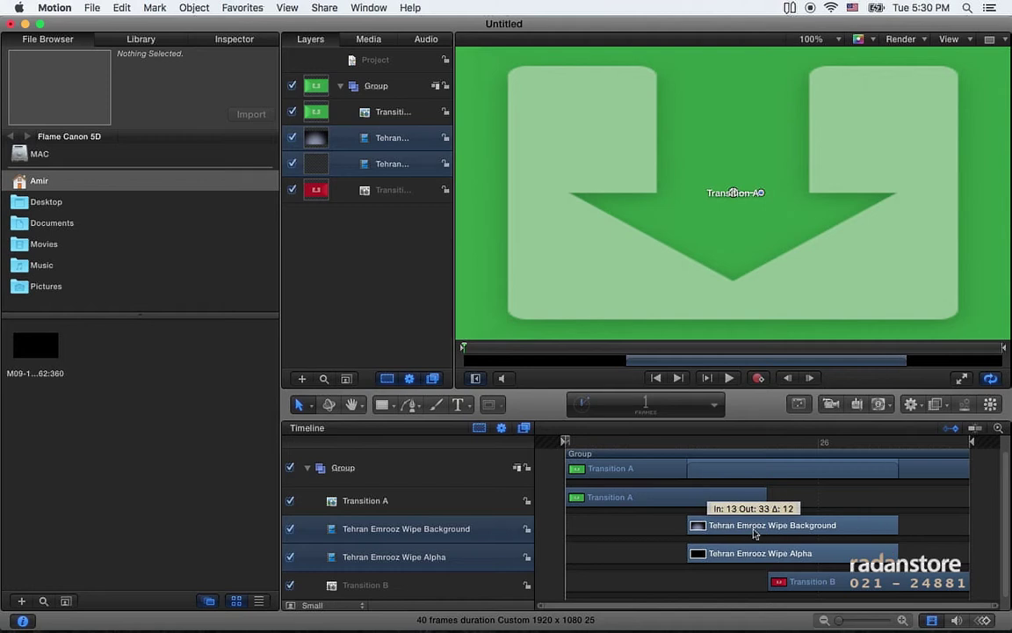
{"action": "left_click_drag", "start_coordinate": [743, 535], "coordinate": [748, 533]}
{"action": "left_click", "coordinate": [563, 555]}
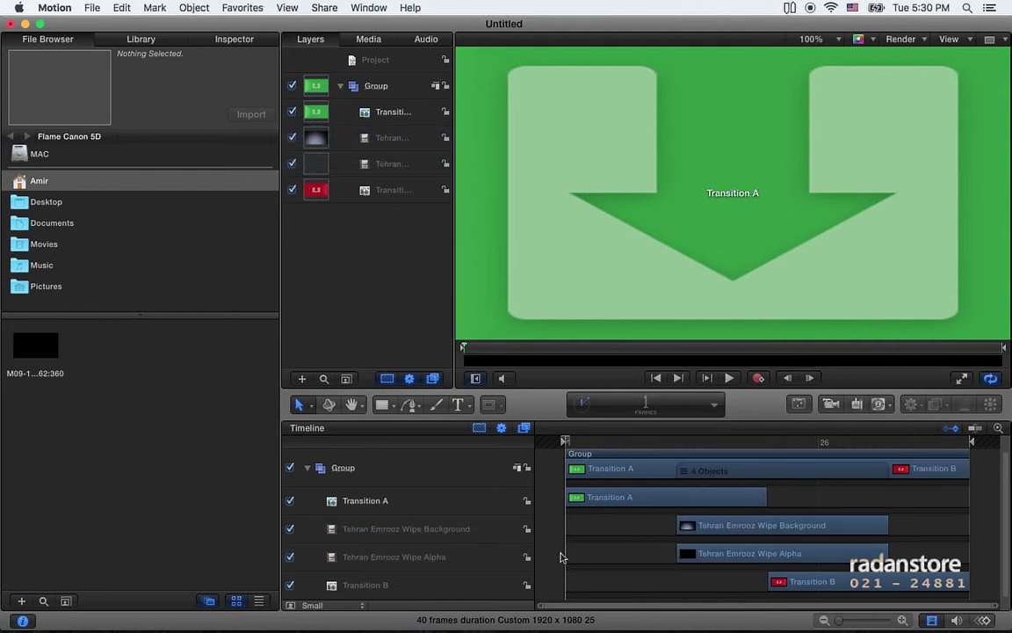
- Move the Alpha layer above Transition A and preview frames 12–15 with the canvas fit to view
{"action": "left_click", "coordinate": [424, 559]}
{"action": "left_click_drag", "start_coordinate": [424, 559], "coordinate": [433, 512]}
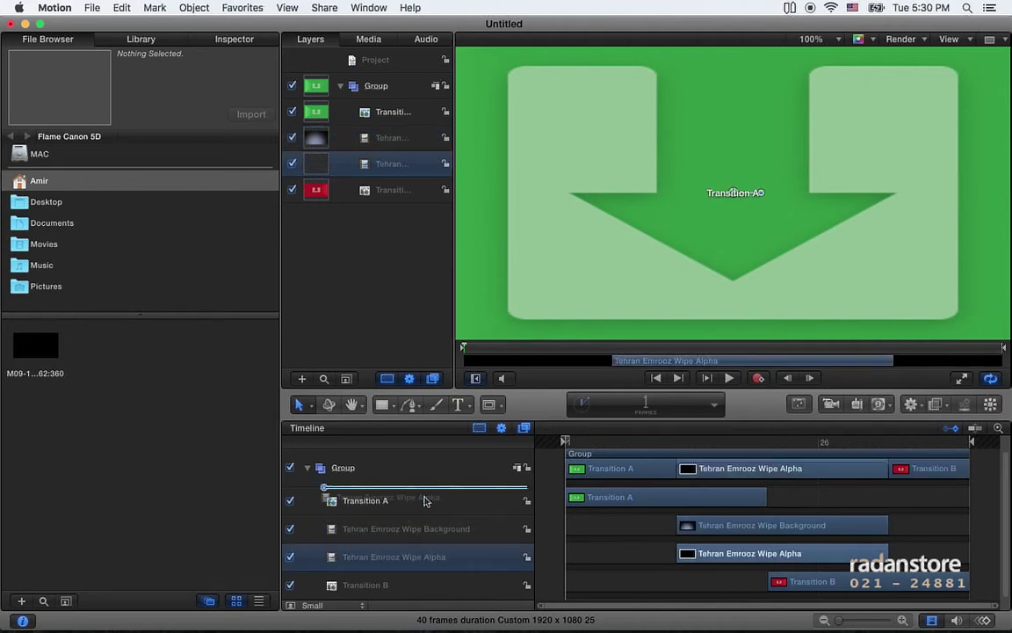
{"action": "left_click_drag", "start_coordinate": [609, 442], "coordinate": [677, 444]}
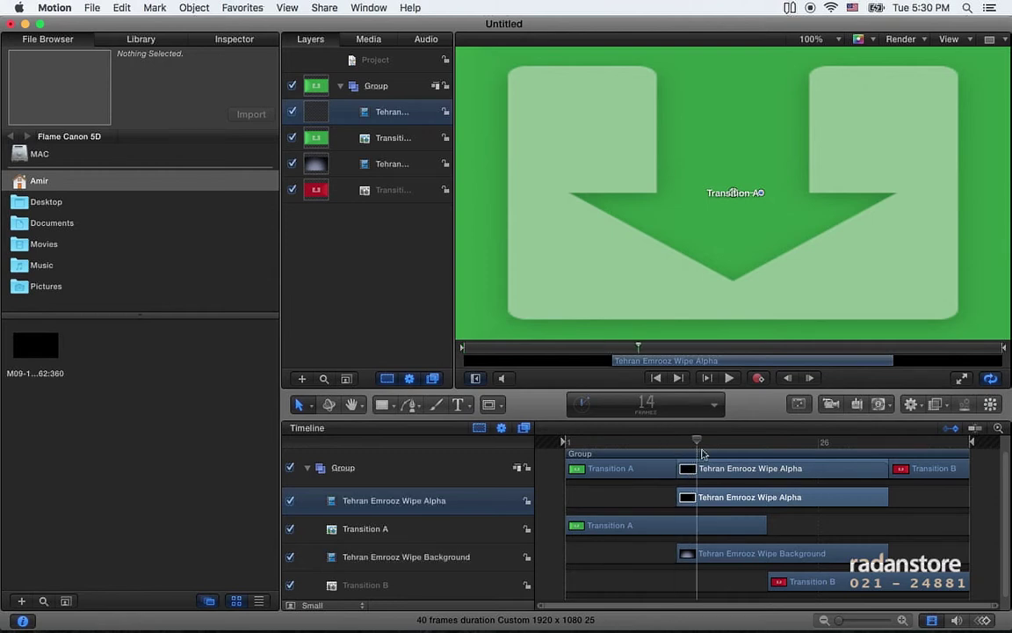
{"action": "left_click_drag", "start_coordinate": [677, 444], "coordinate": [707, 442]}
{"action": "key", "text": "shift+z"}
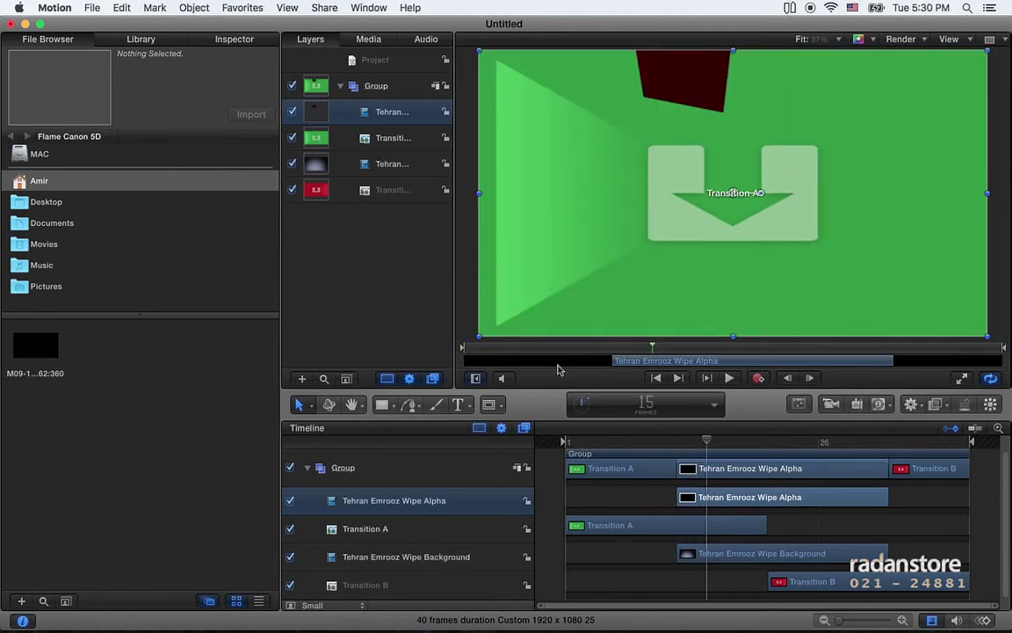
- Disable the Alpha and Background wipe layers, then check Transition A at frame 8 and Transition B at frame 35
{"action": "left_click", "coordinate": [290, 500]}
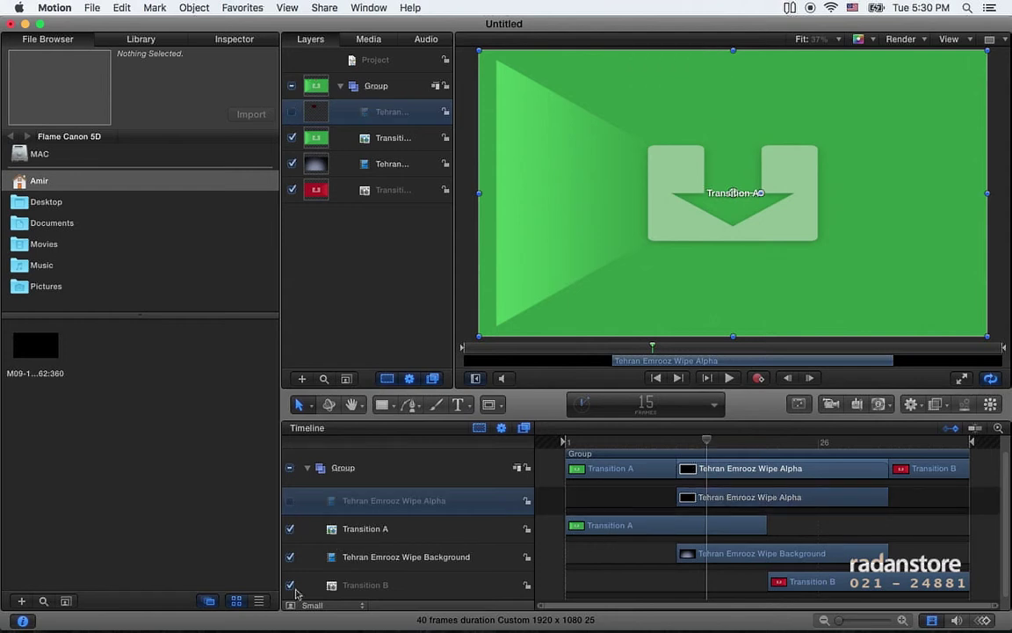
{"action": "left_click", "coordinate": [290, 556]}
{"action": "left_click_drag", "start_coordinate": [703, 438], "coordinate": [641, 449]}
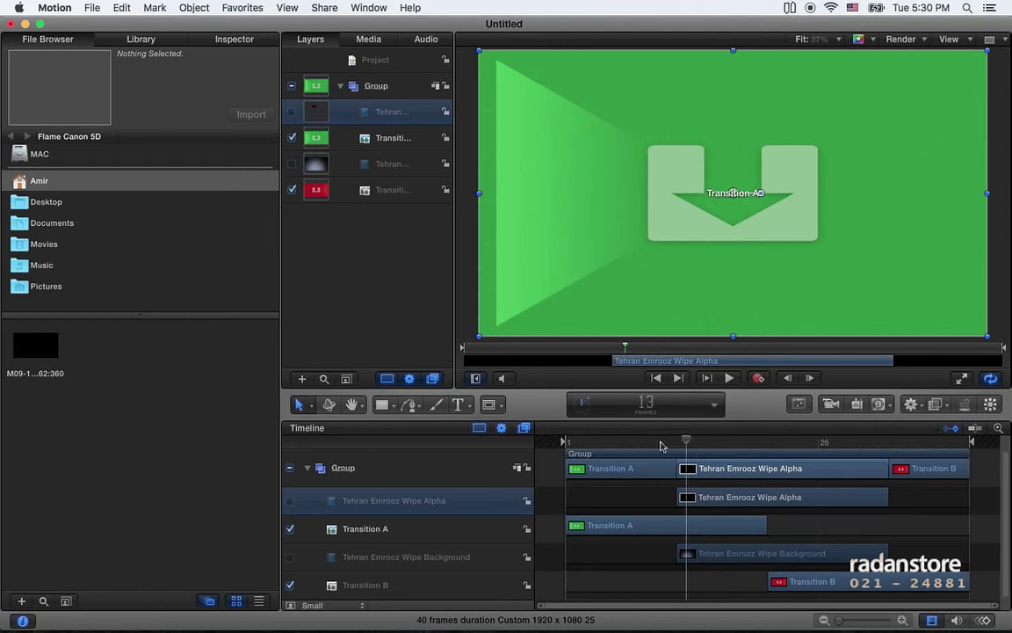
{"action": "key", "text": "super+Tab"}
{"action": "key", "text": "super+Tab"}
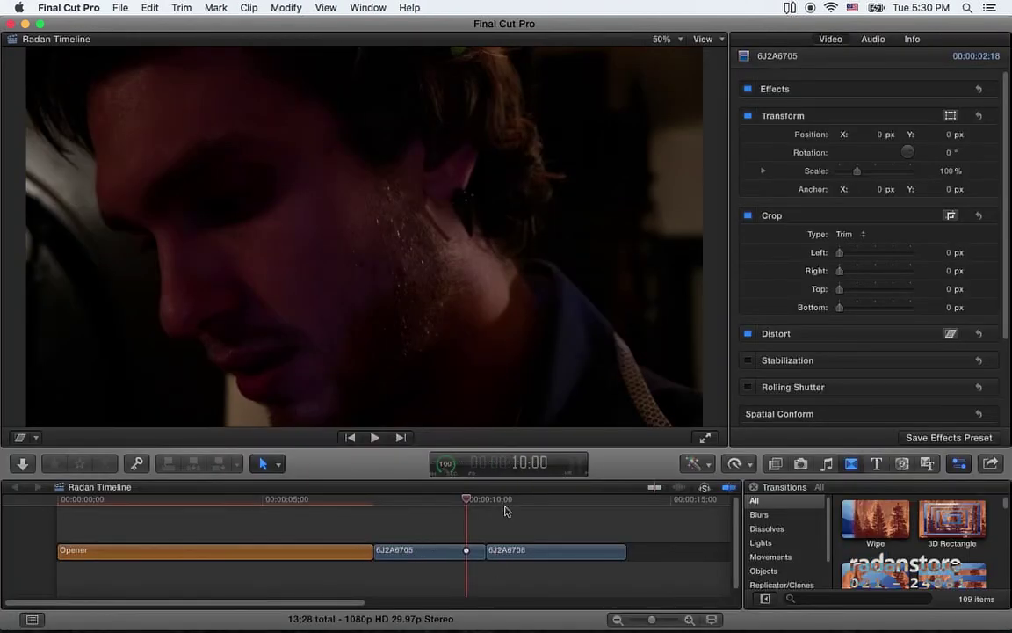
{"action": "key", "text": "super+Tab"}
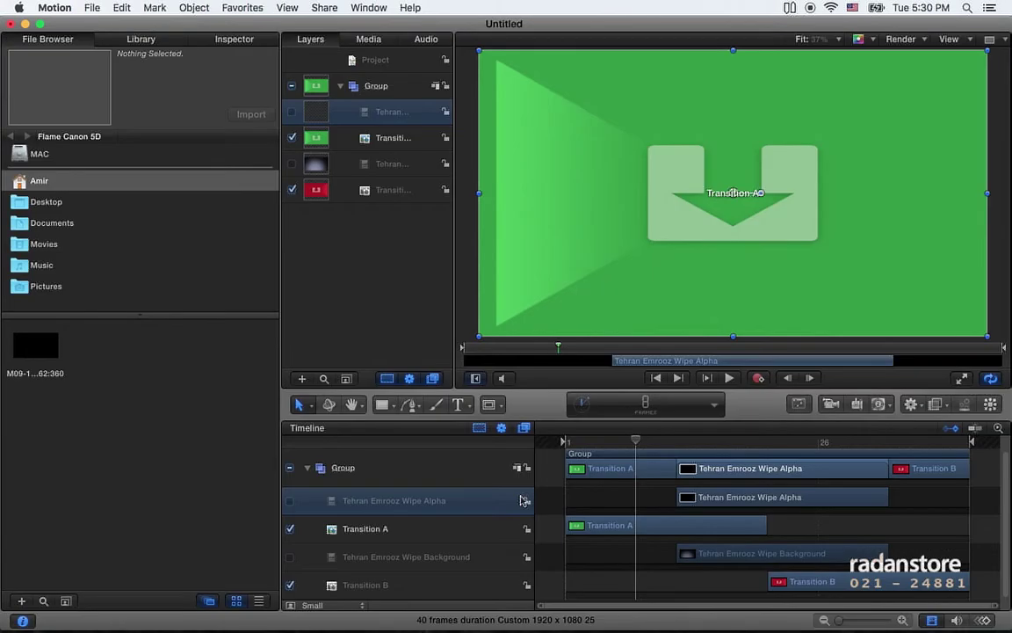
{"action": "left_click", "coordinate": [909, 442]}
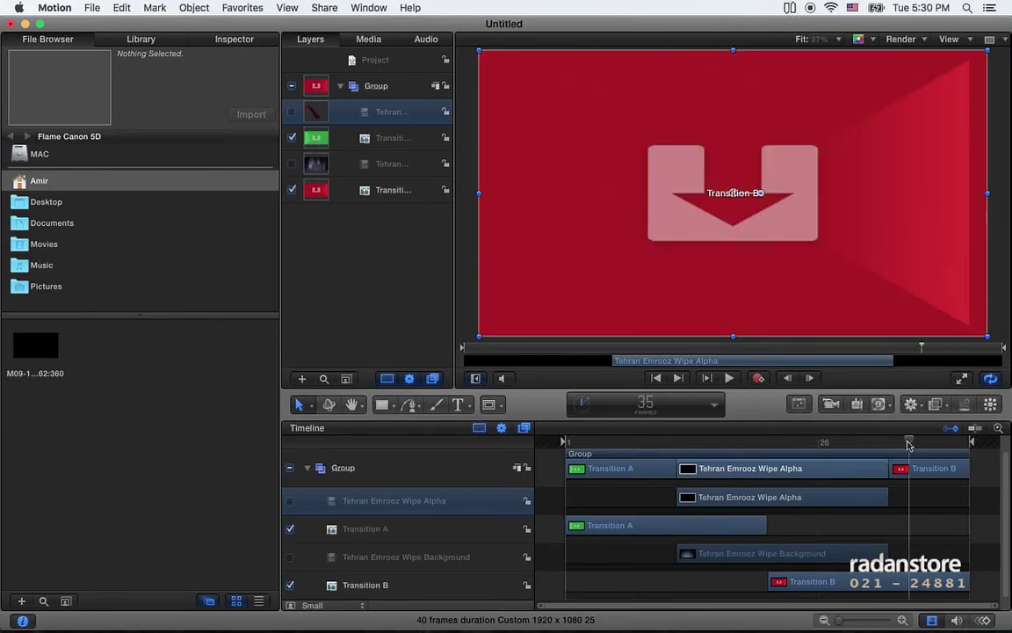
{"action": "left_click", "coordinate": [707, 443]}
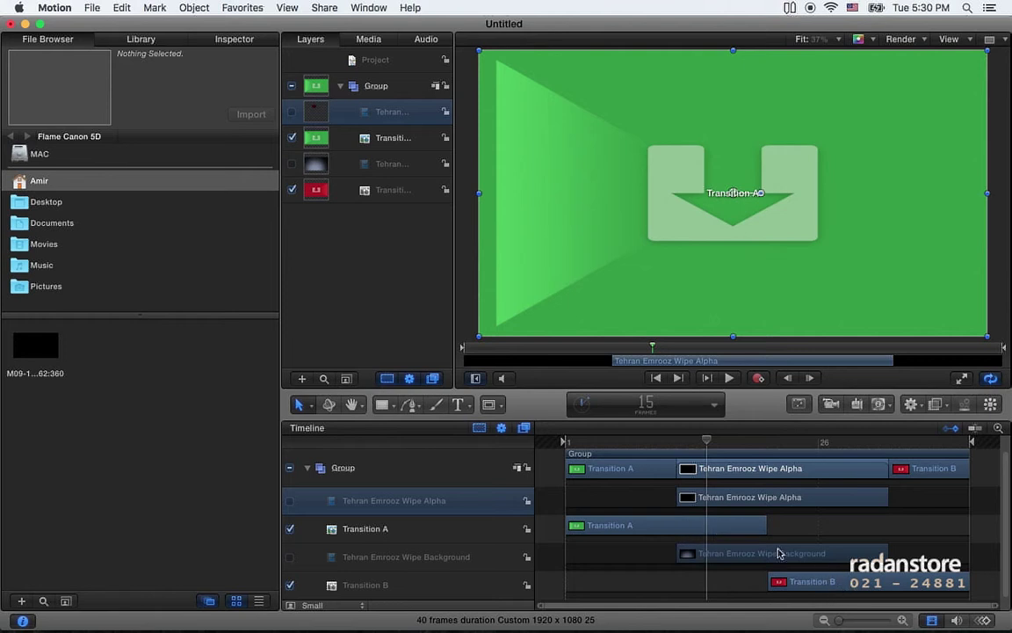
{"action": "left_click_drag", "start_coordinate": [694, 444], "coordinate": [688, 447]}
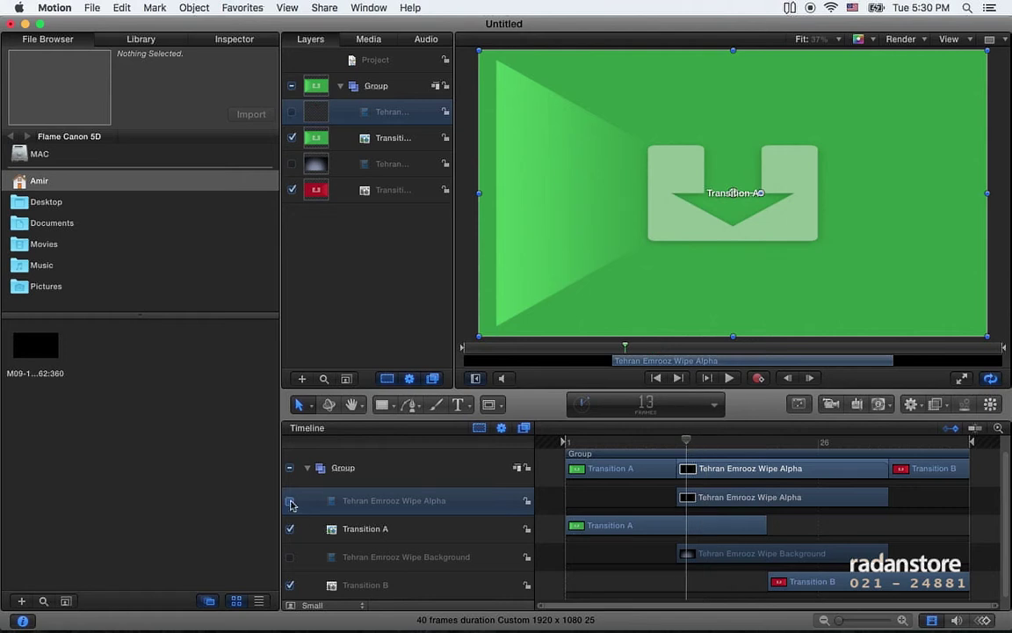
- Re-enable the Alpha wipe layer and preview the wipe from frame 12 to 21
{"action": "left_click", "coordinate": [290, 501]}
{"action": "left_click_drag", "start_coordinate": [688, 444], "coordinate": [754, 450]}
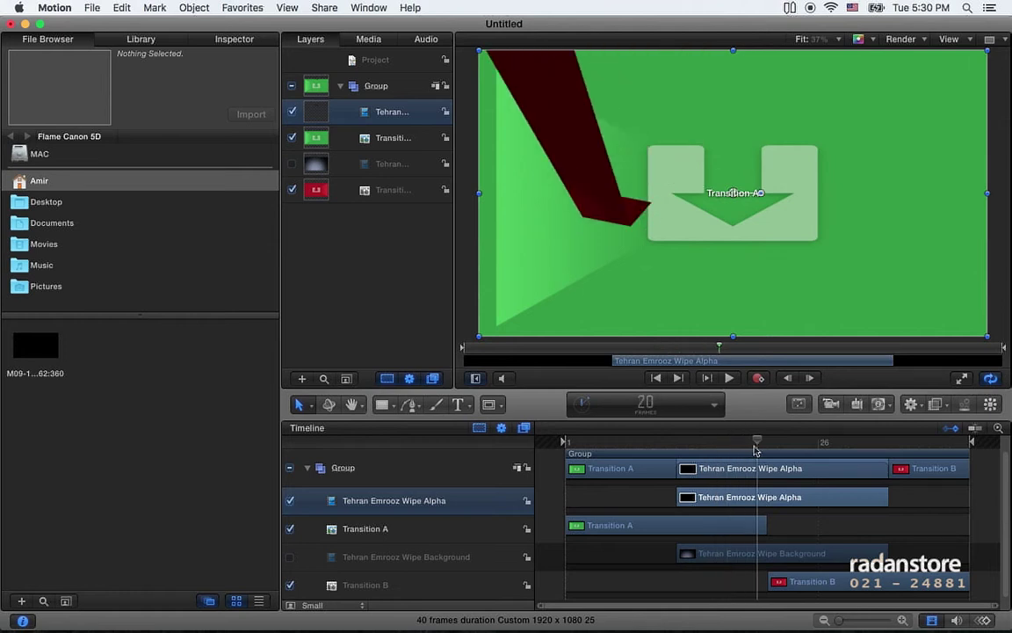
{"action": "left_click_drag", "start_coordinate": [762, 451], "coordinate": [776, 458]}
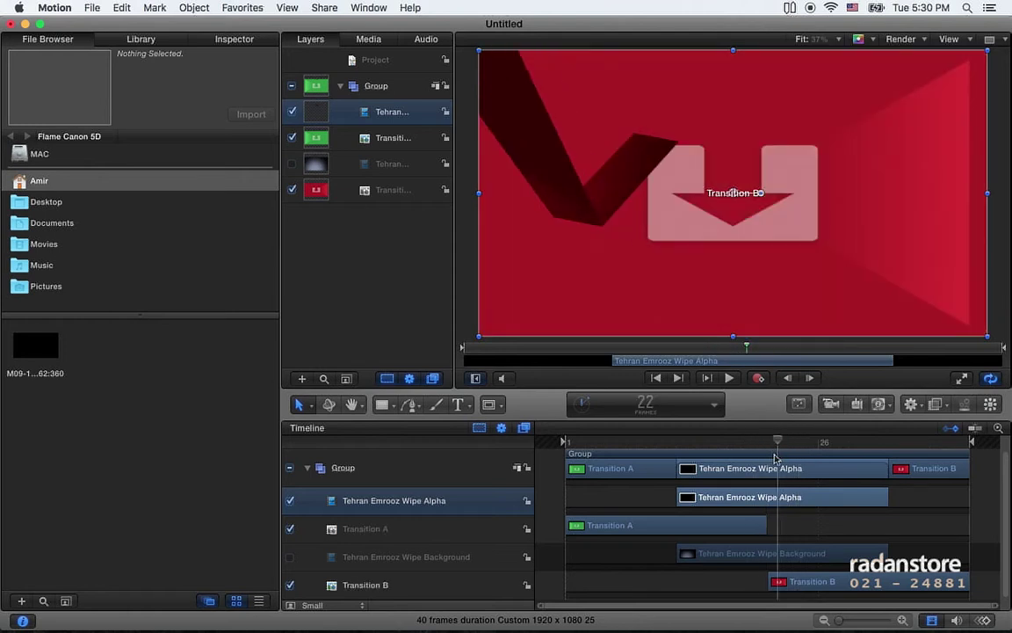
- Turn the Background wipe layer back on and preview the ribbon sweeping over Transition A from frame 13
{"action": "left_click", "coordinate": [383, 559]}
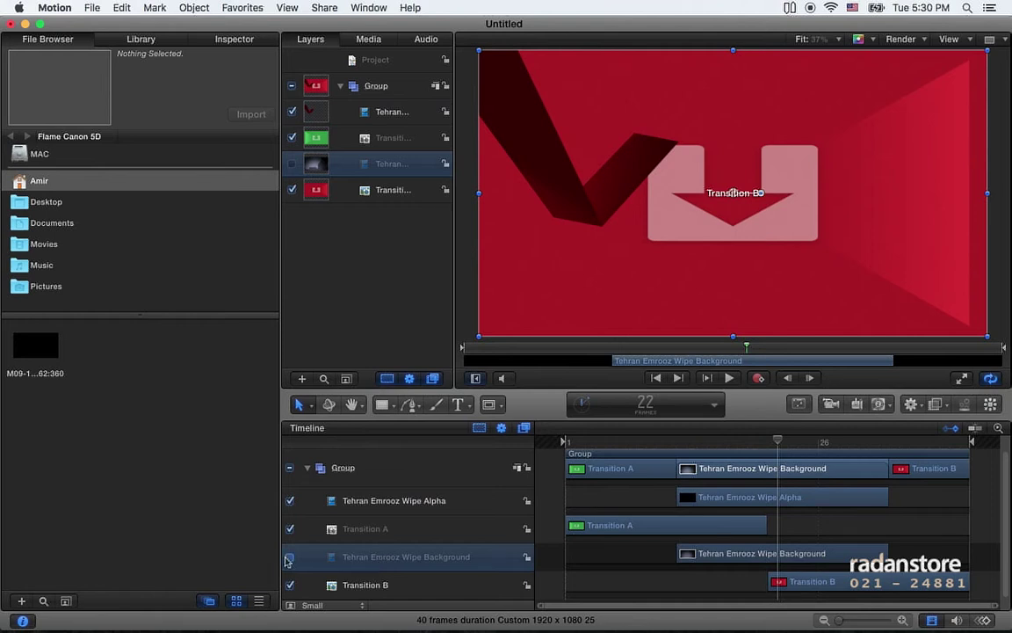
{"action": "left_click", "coordinate": [290, 558]}
{"action": "left_click", "coordinate": [689, 442]}
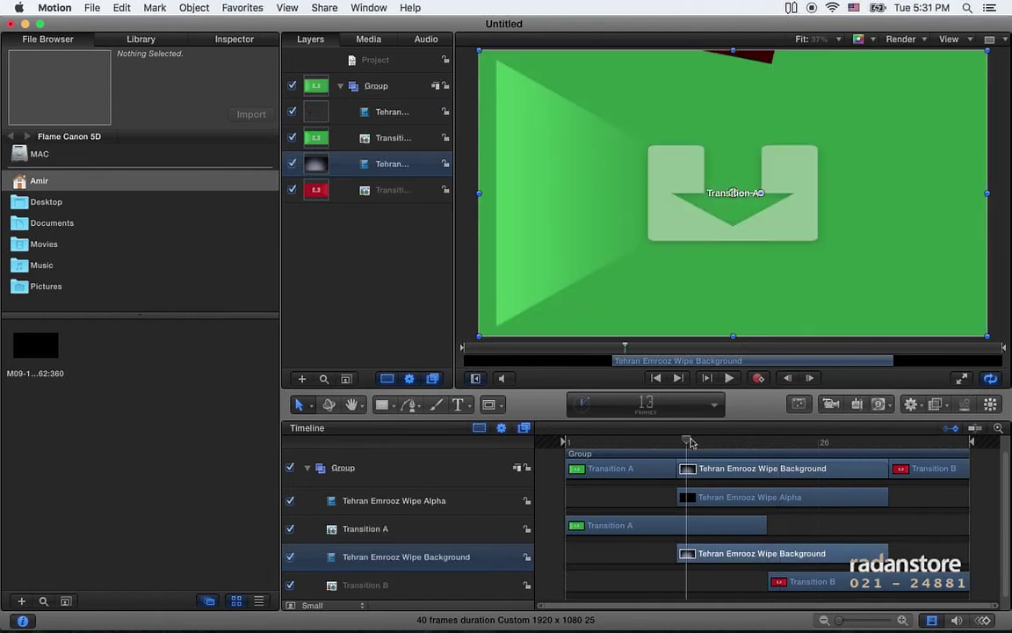
{"action": "left_click_drag", "start_coordinate": [684, 444], "coordinate": [751, 450]}
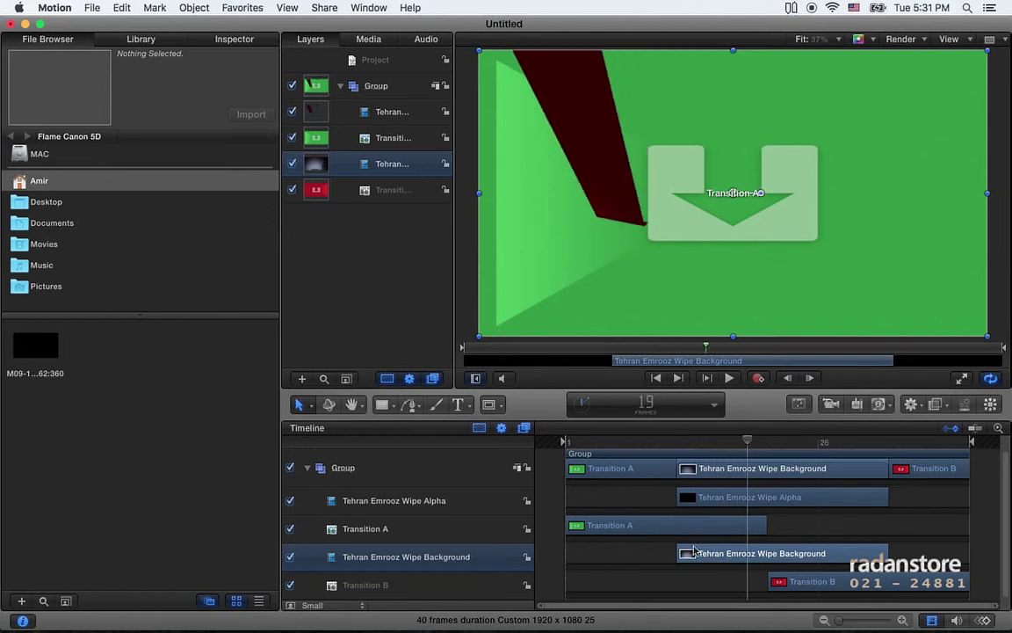
{"action": "left_click", "coordinate": [621, 474]}
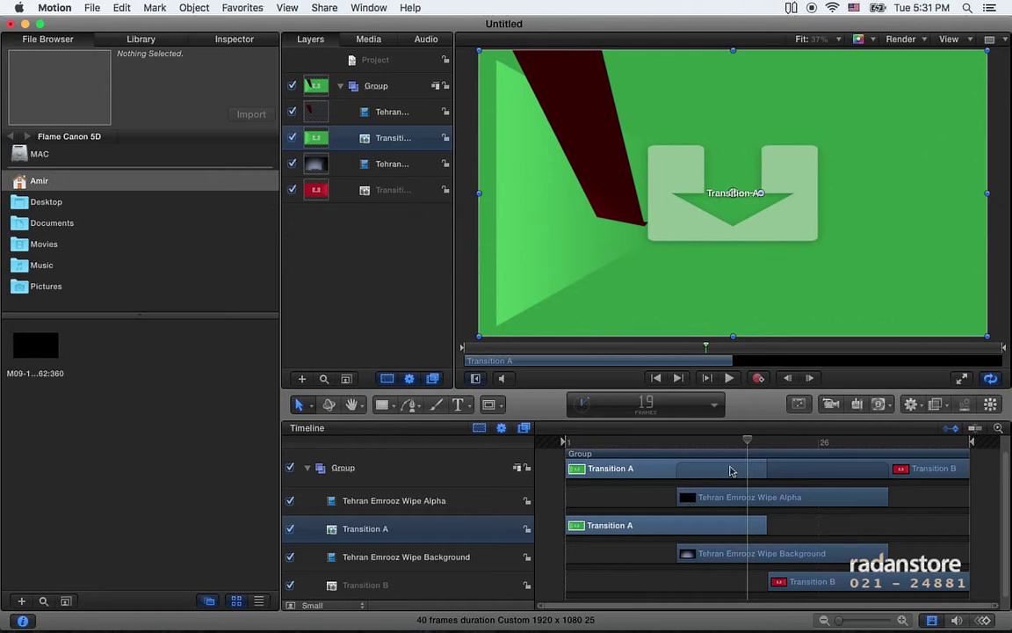
- Keyframe Transition A's opacity at 100% on frame 12, fading to 0% on frame 21
{"action": "left_click", "coordinate": [233, 38]}
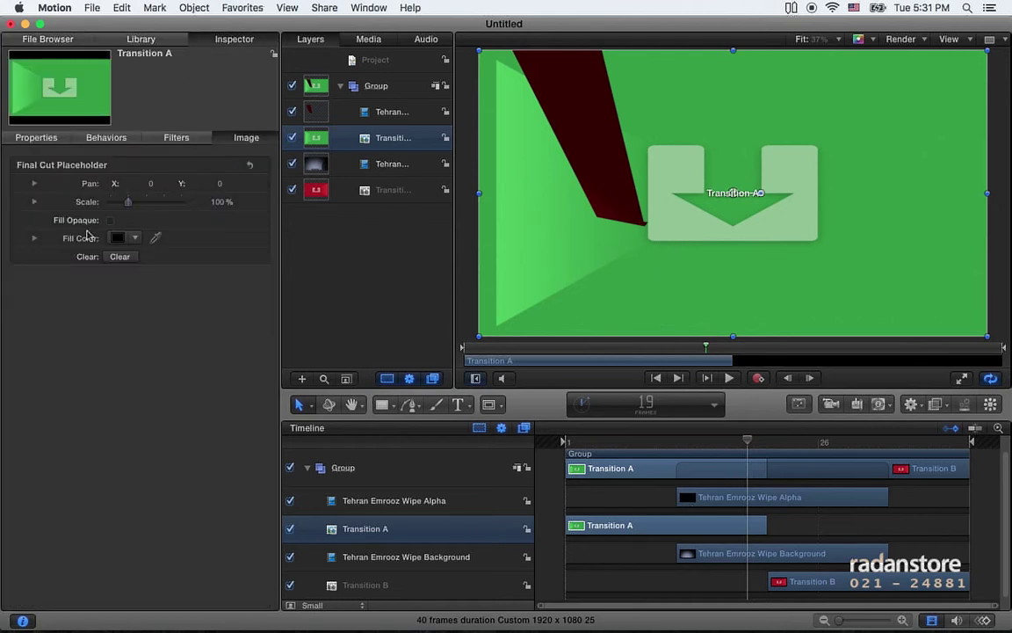
{"action": "left_click", "coordinate": [37, 138]}
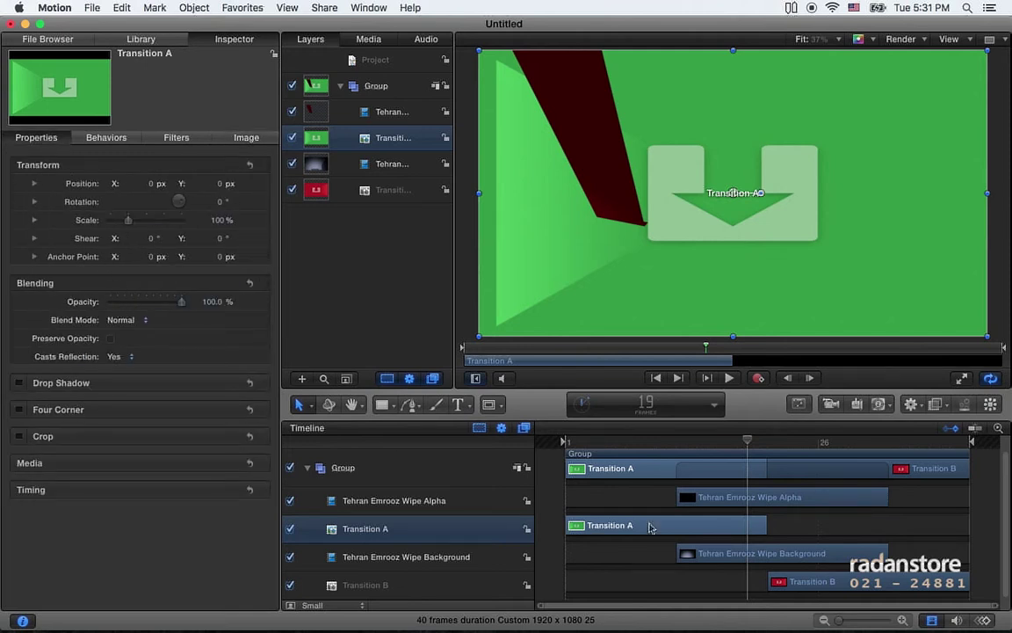
{"action": "left_click", "coordinate": [678, 444]}
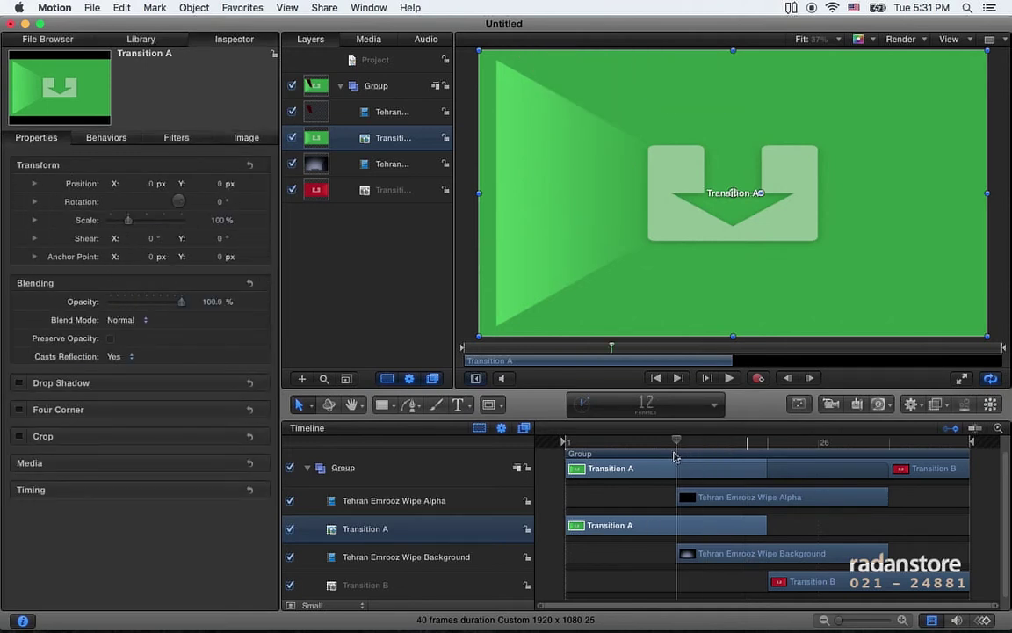
{"action": "left_click", "coordinate": [248, 301]}
{"action": "left_click_drag", "start_coordinate": [713, 455], "coordinate": [755, 454]}
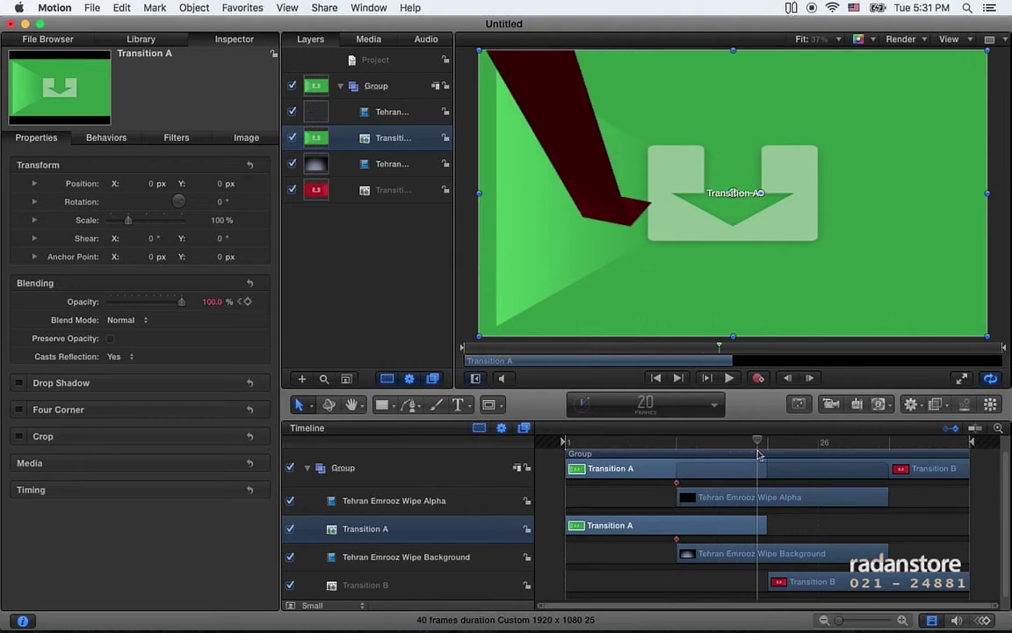
{"action": "left_click_drag", "start_coordinate": [762, 455], "coordinate": [768, 456]}
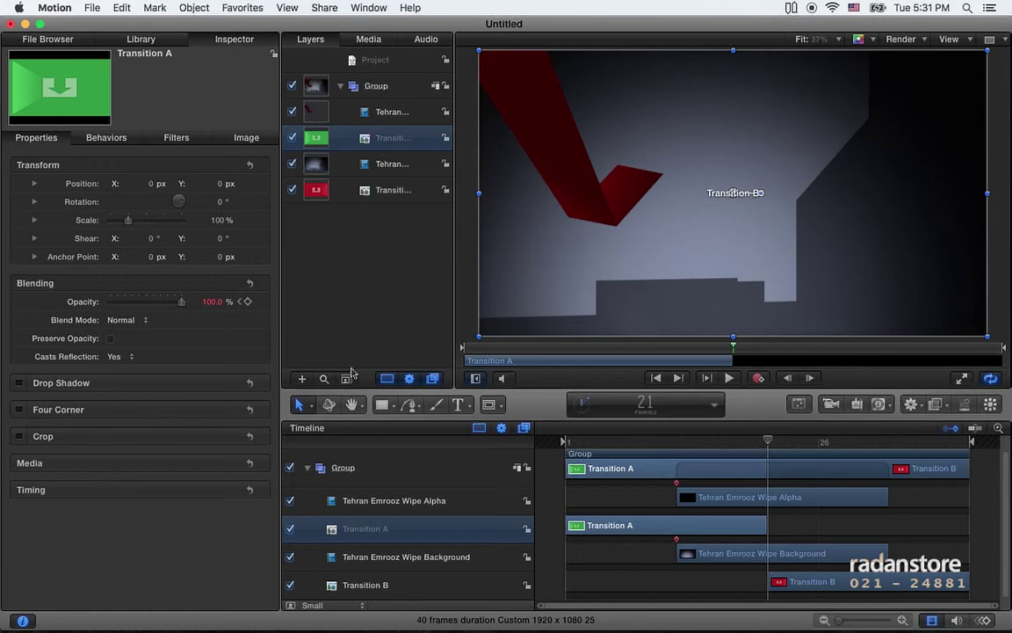
{"action": "left_click_drag", "start_coordinate": [211, 301], "coordinate": [76, 313]}
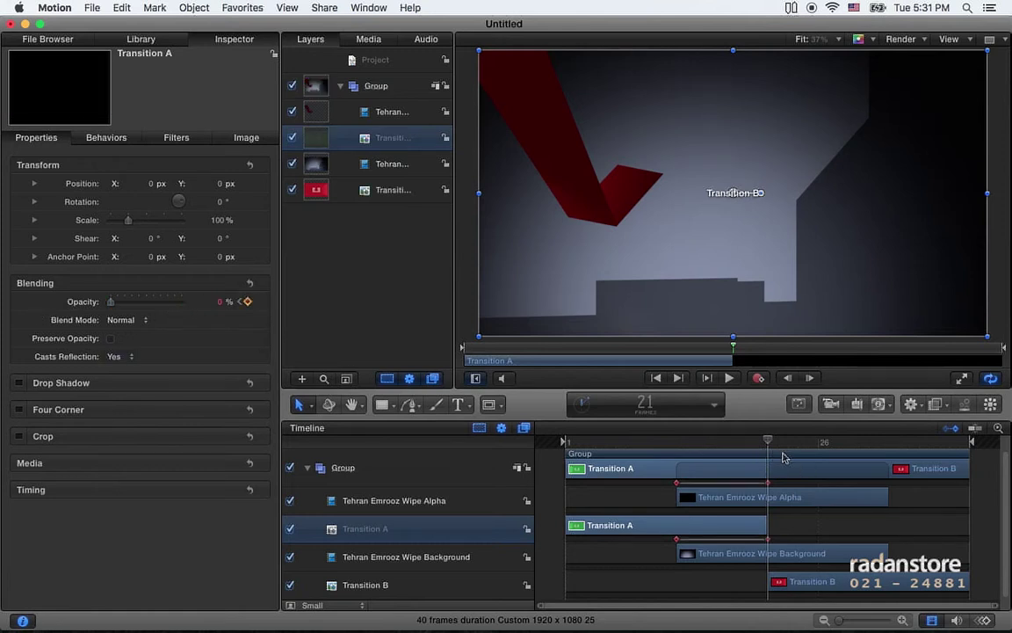
{"action": "mouse_move", "coordinate": [766, 444]}
{"action": "left_mouse_down"}
{"action": "mouse_move", "coordinate": [657, 451]}
{"action": "mouse_move", "coordinate": [758, 461]}
{"action": "mouse_move", "coordinate": [859, 449]}
{"action": "left_mouse_up"}
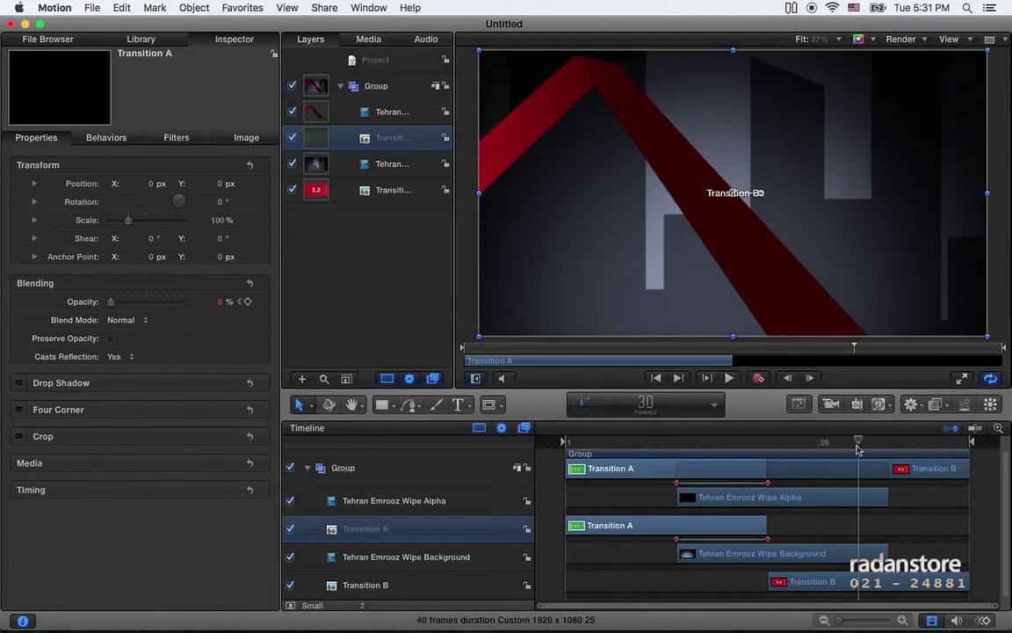
{"action": "left_click", "coordinate": [858, 559]}
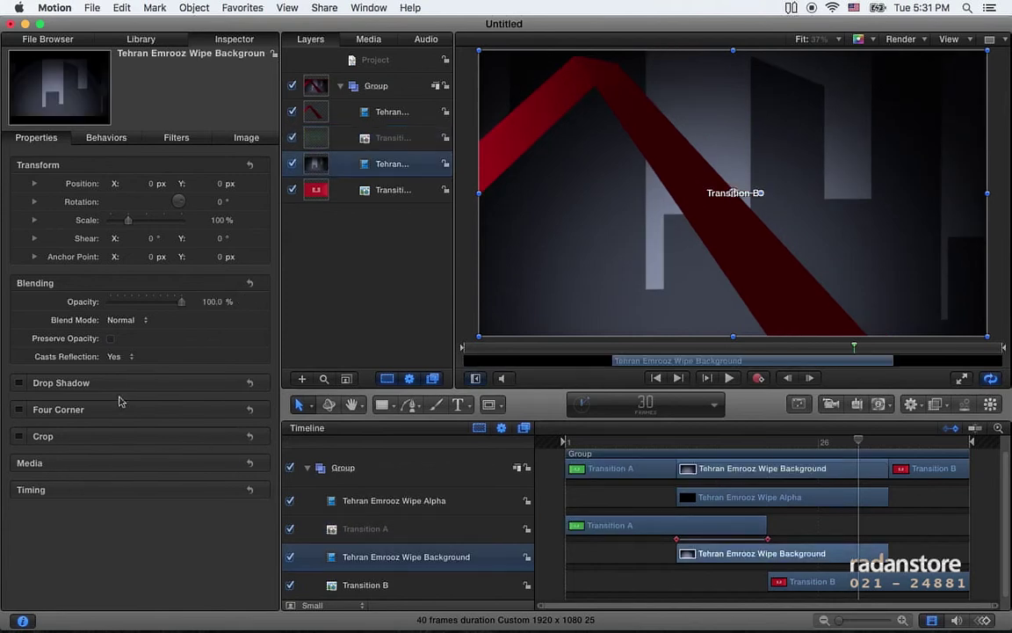
- Keyframe the Background layer's opacity at 100% on frame 28 and 0% on frame 30
{"action": "left_click", "coordinate": [247, 302]}
{"action": "left_click_drag", "start_coordinate": [861, 444], "coordinate": [838, 443]}
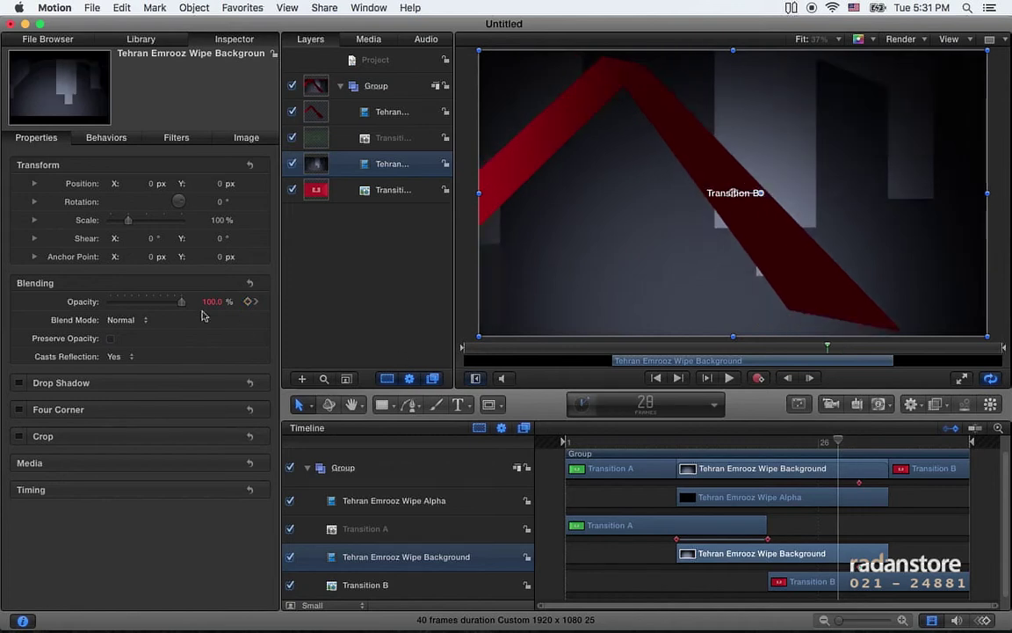
{"action": "left_click", "coordinate": [248, 302]}
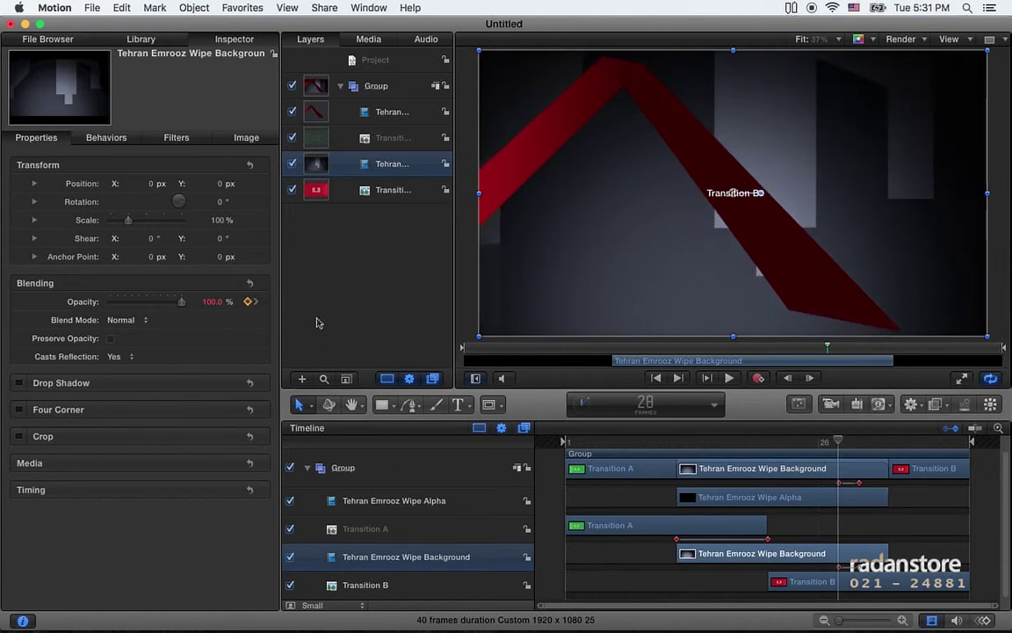
{"action": "left_click", "coordinate": [859, 442]}
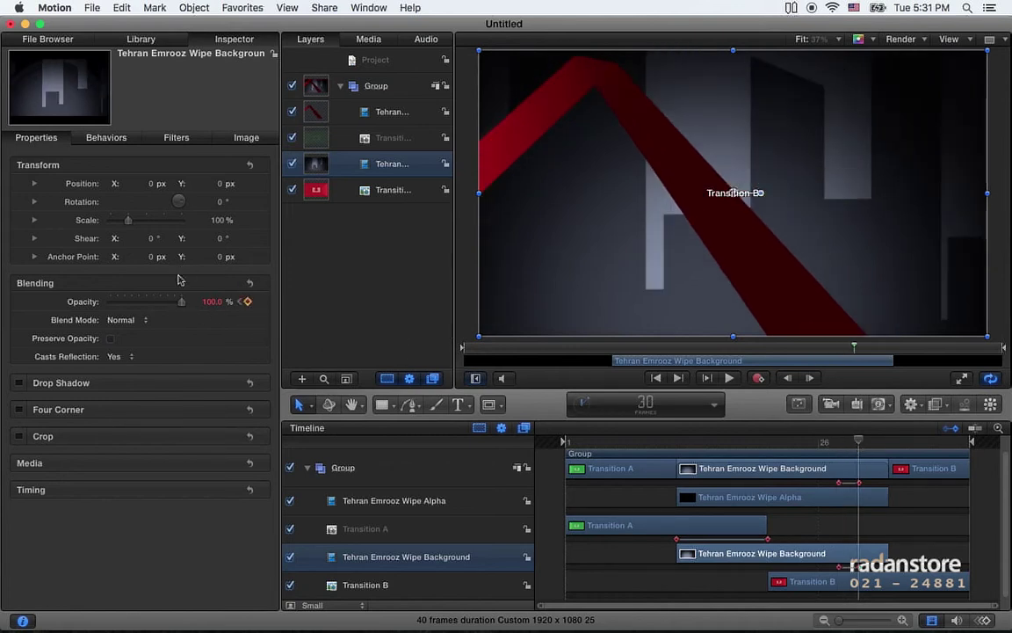
{"action": "left_click_drag", "start_coordinate": [181, 304], "coordinate": [103, 304]}
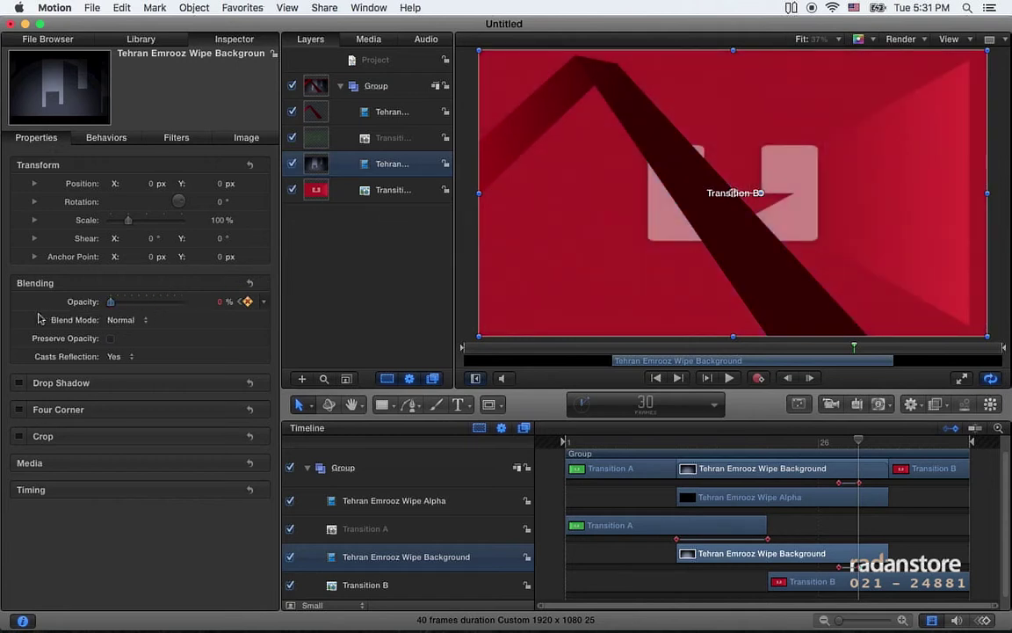
- Keyframe the Wipe Alpha layer's opacity at 100% on frame 28 and 0% on frame 30
{"action": "left_click", "coordinate": [747, 496]}
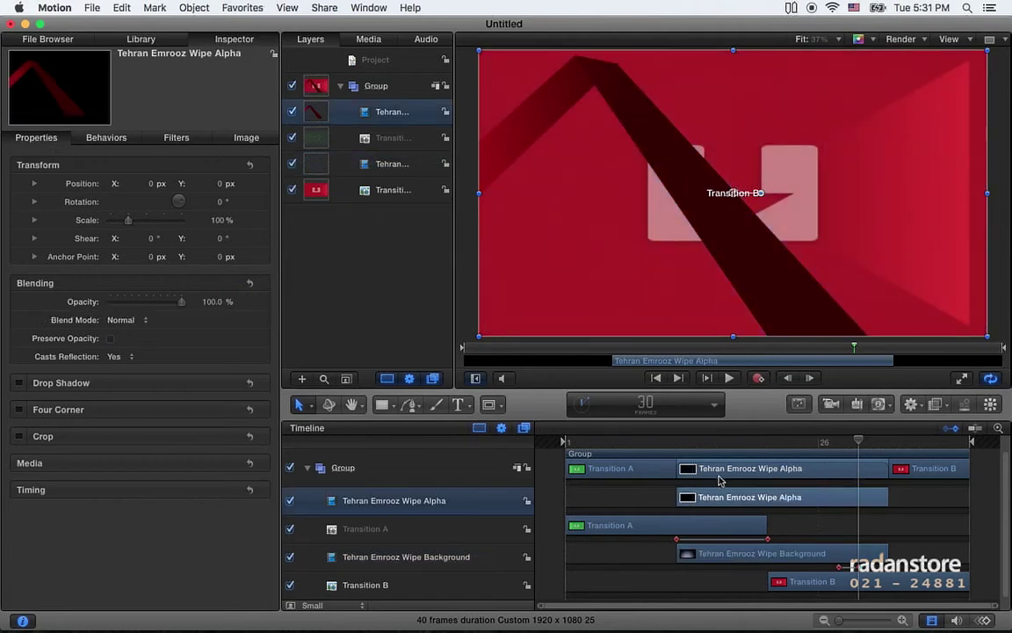
{"action": "left_click", "coordinate": [832, 444]}
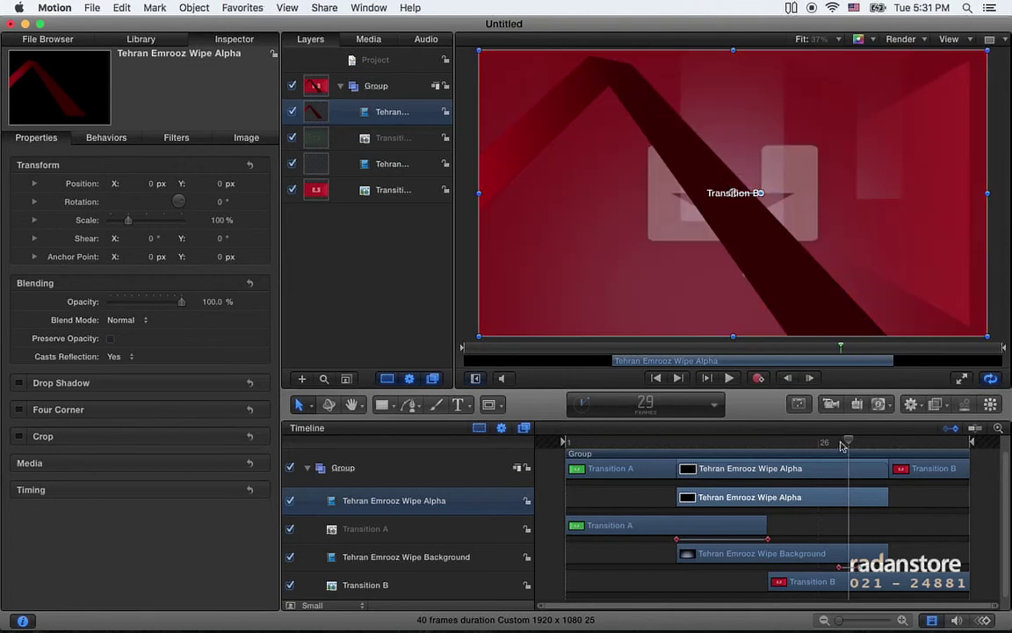
{"action": "left_click_drag", "start_coordinate": [833, 446], "coordinate": [839, 445]}
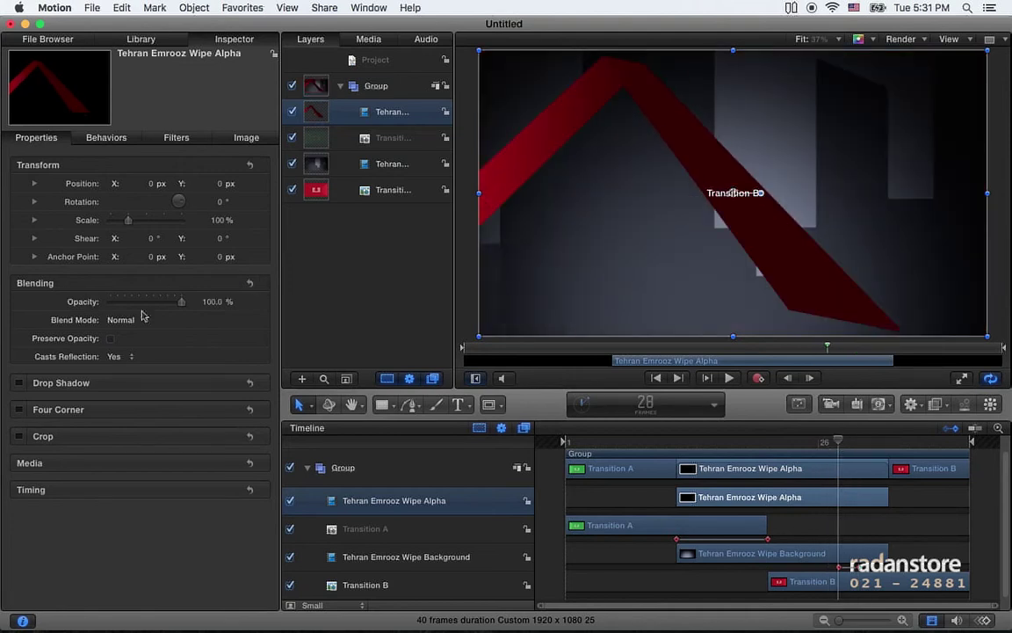
{"action": "left_click", "coordinate": [247, 301]}
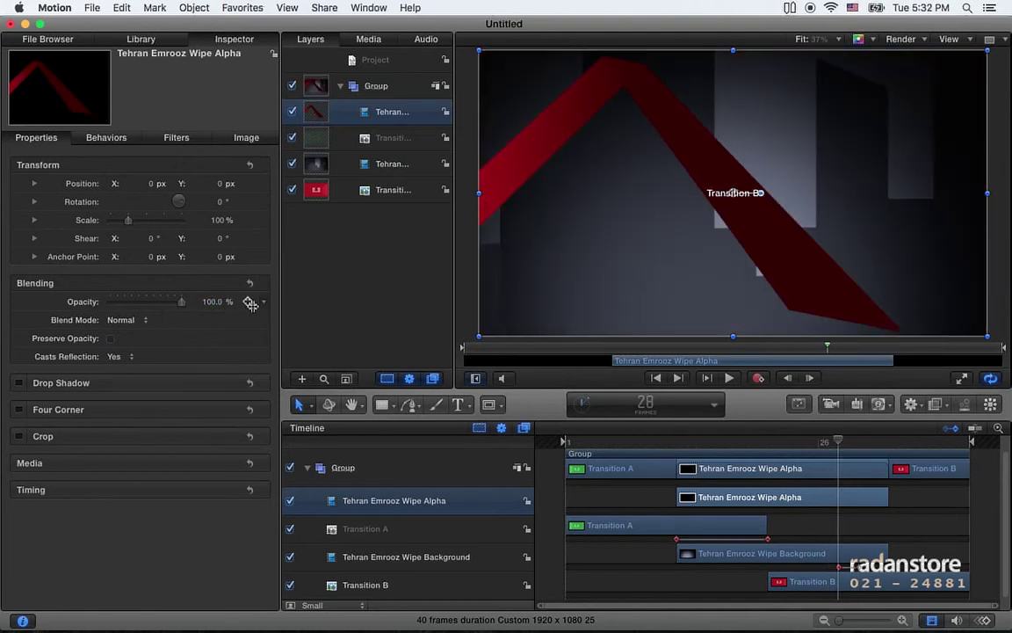
{"action": "left_click", "coordinate": [865, 442]}
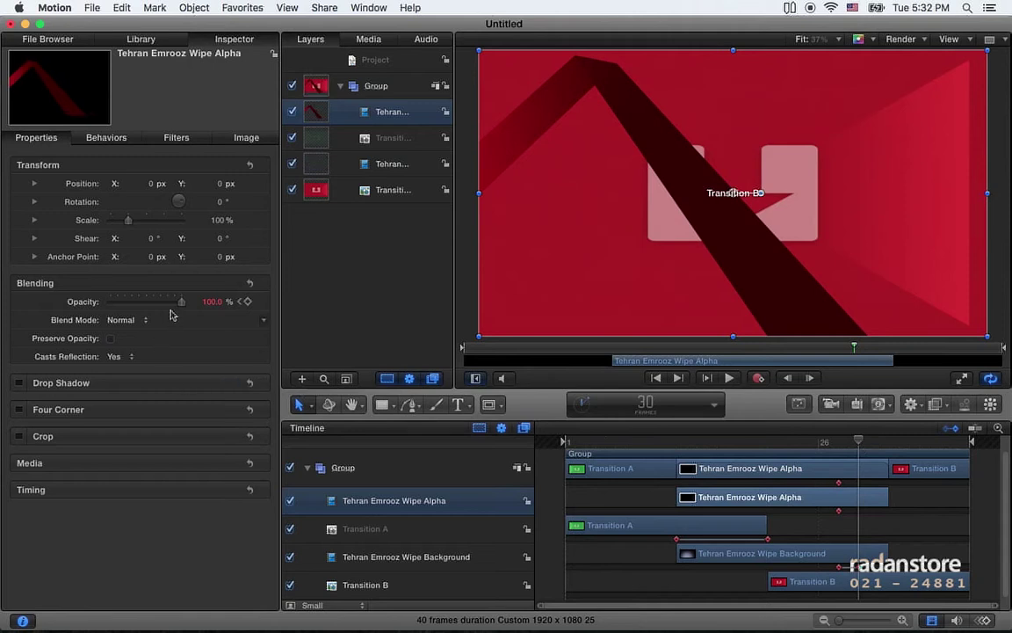
{"action": "left_click_drag", "start_coordinate": [180, 302], "coordinate": [94, 303]}
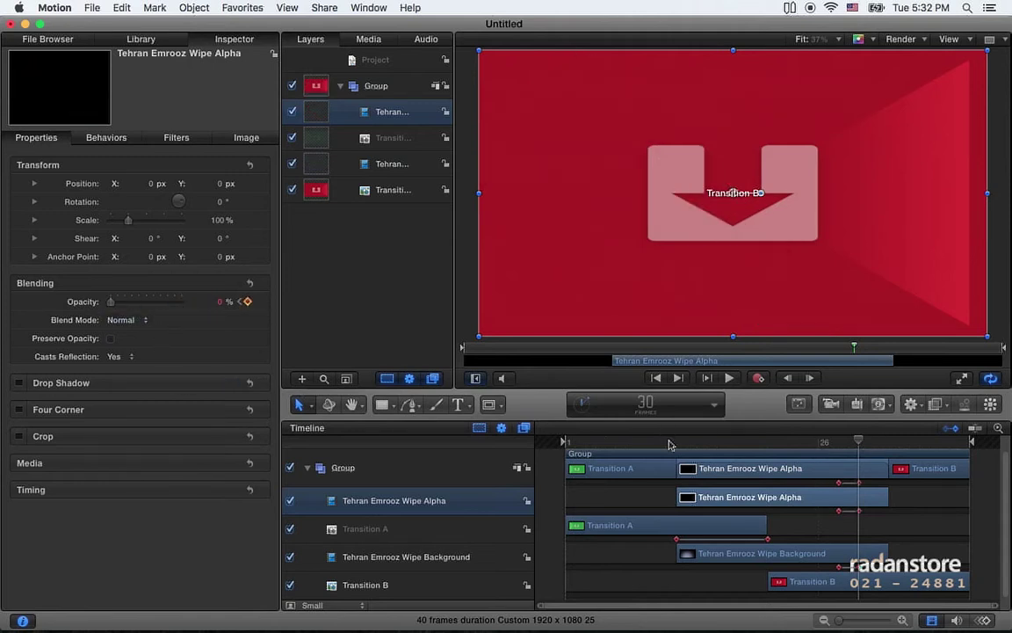
- Scrub through the full wipe to confirm it ends cleanly on Transition B
{"action": "left_click_drag", "start_coordinate": [669, 444], "coordinate": [738, 450]}
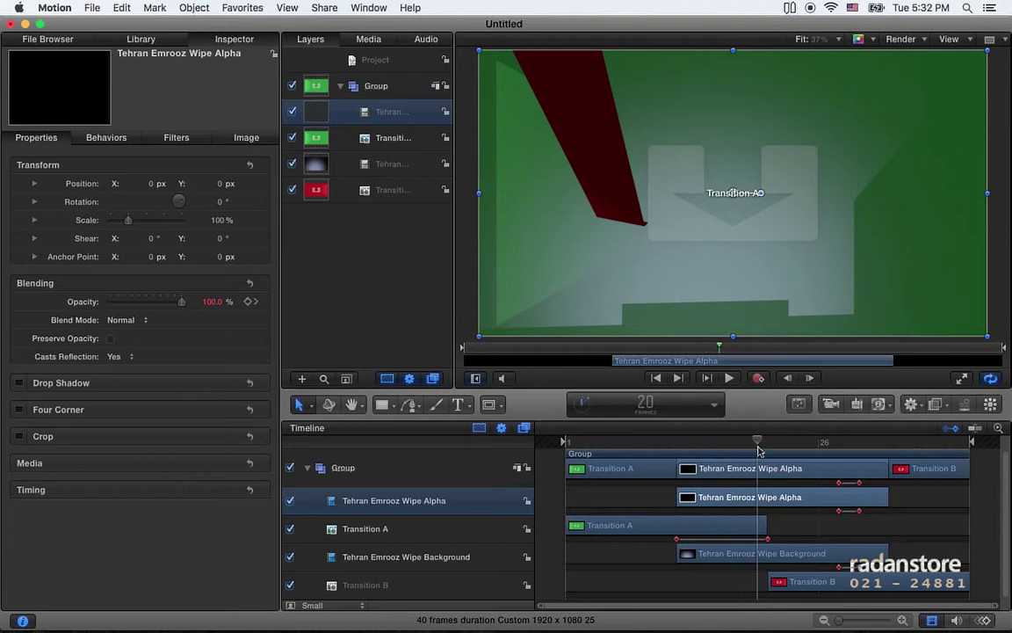
{"action": "left_click_drag", "start_coordinate": [744, 450], "coordinate": [847, 446]}
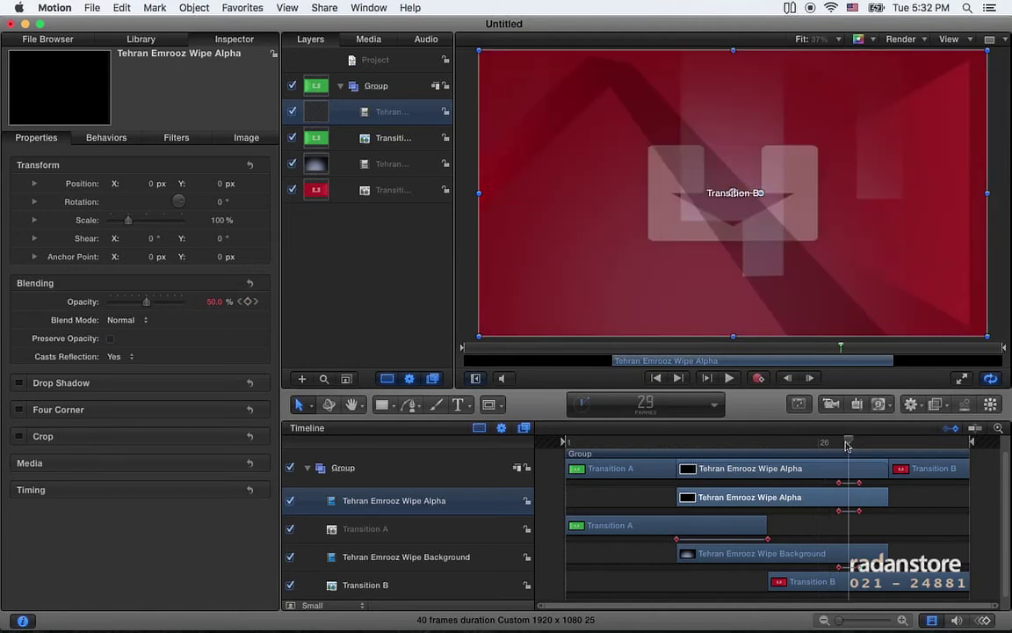
{"action": "left_click_drag", "start_coordinate": [858, 446], "coordinate": [838, 447]}
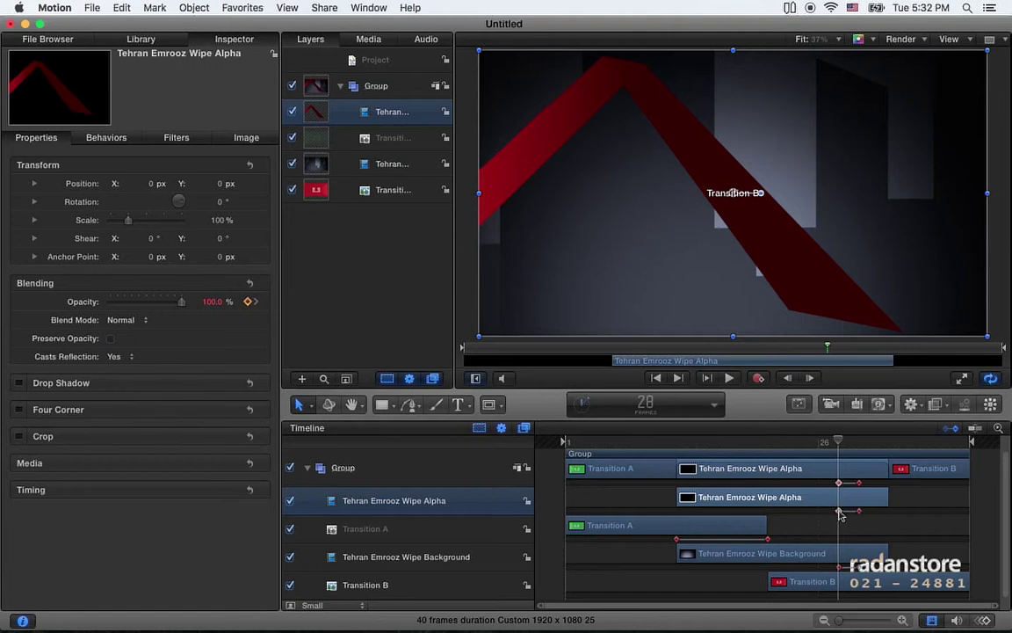
- Shift the Wipe Alpha and Wipe Background fades slightly earlier, check frame 28, then select Wipe Background and Transition B
{"action": "mouse_move", "coordinate": [839, 512]}
{"action": "left_mouse_down"}
{"action": "mouse_move", "coordinate": [829, 511]}
{"action": "mouse_move", "coordinate": [849, 510]}
{"action": "left_mouse_up"}
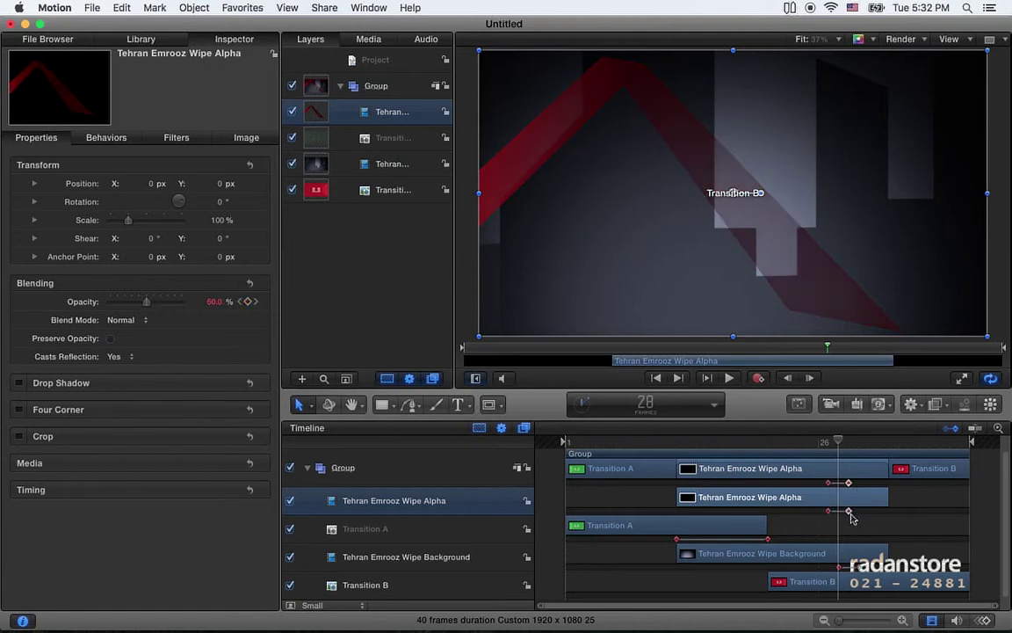
{"action": "left_click_drag", "start_coordinate": [839, 570], "coordinate": [850, 569]}
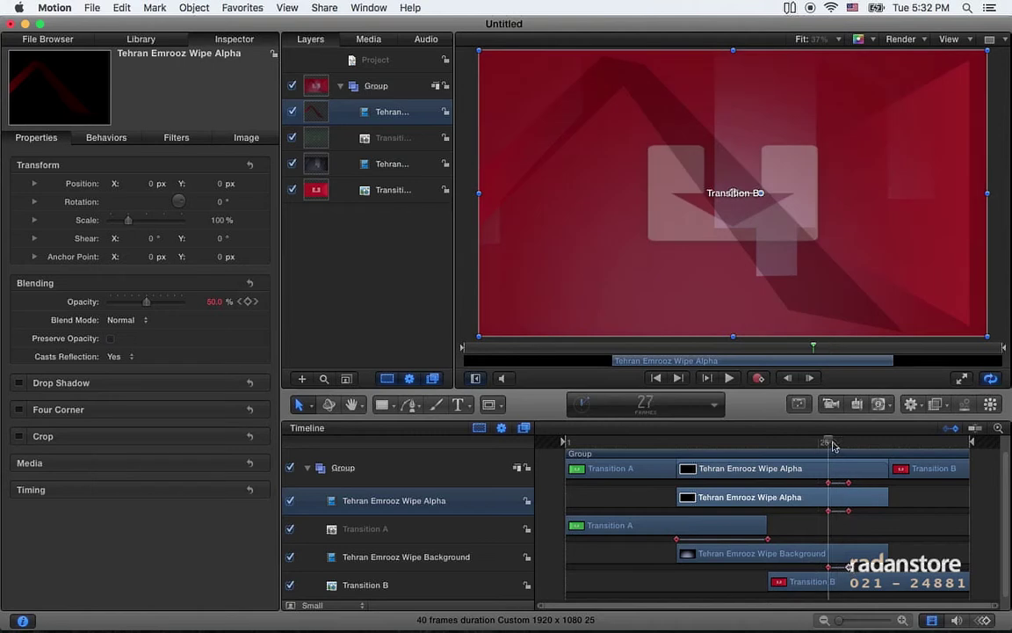
{"action": "left_click_drag", "start_coordinate": [837, 442], "coordinate": [838, 447]}
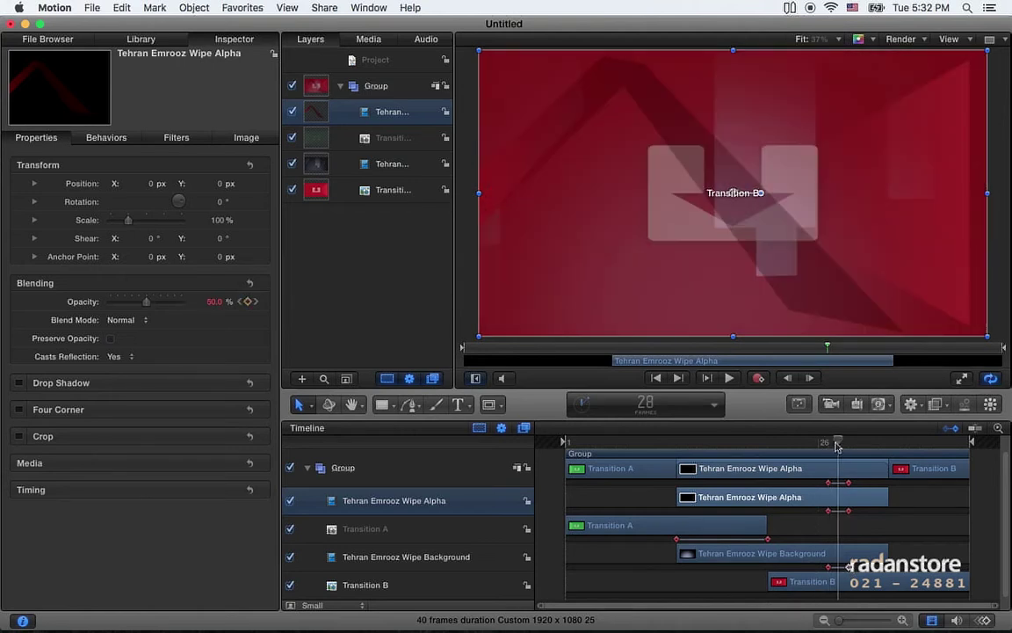
{"action": "key", "text": "Right"}
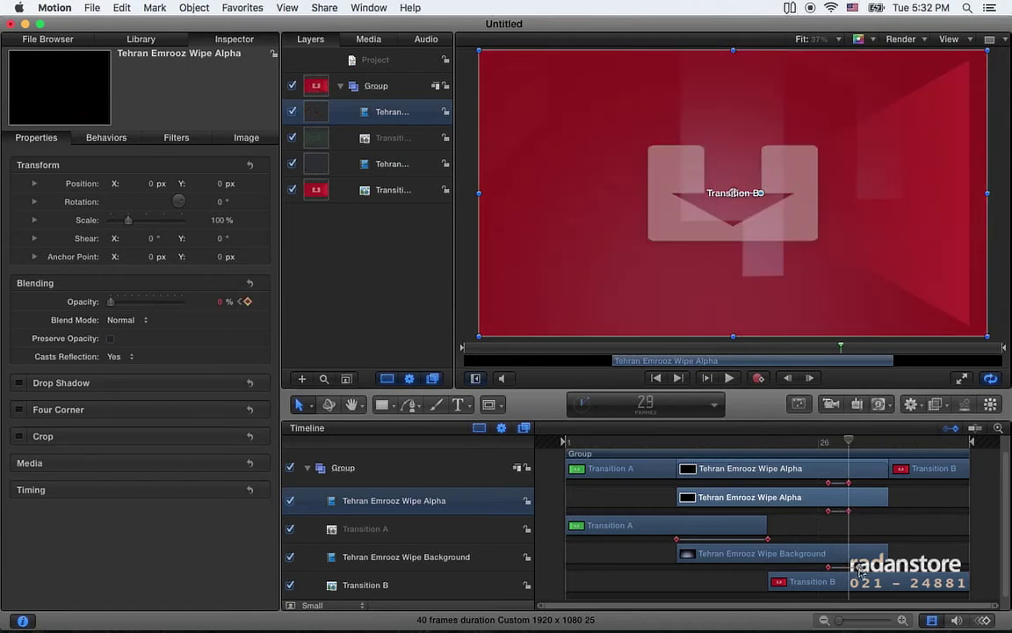
{"action": "left_click_drag", "start_coordinate": [832, 572], "coordinate": [827, 518]}
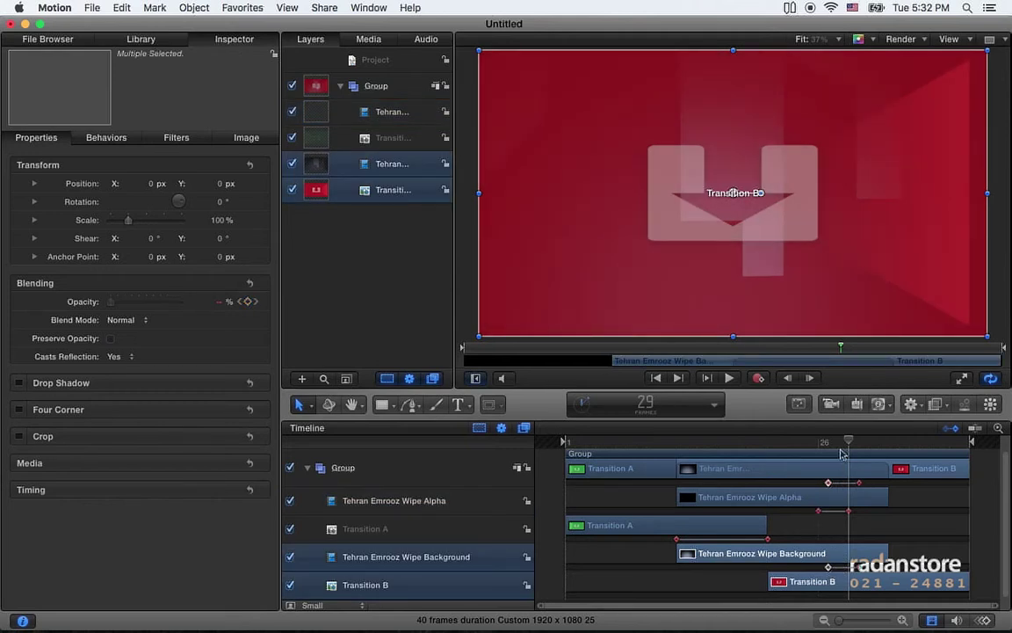
- Move the opacity keyframe slightly later, comparing the fade at frames 27 and 28
{"action": "mouse_move", "coordinate": [849, 442]}
{"action": "left_mouse_down"}
{"action": "mouse_move", "coordinate": [828, 442]}
{"action": "mouse_move", "coordinate": [836, 456]}
{"action": "left_mouse_up"}
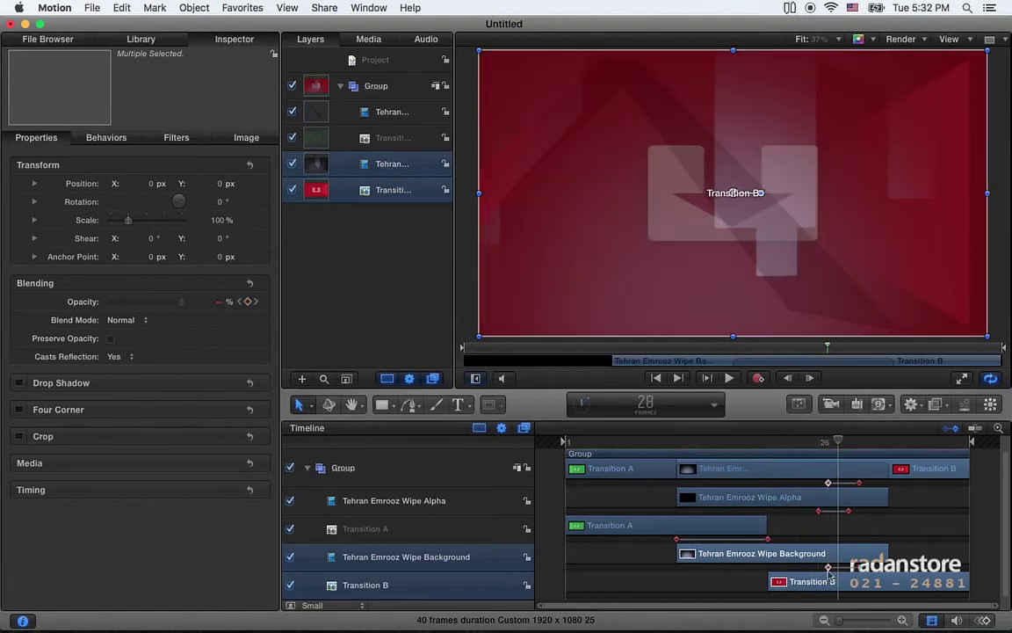
{"action": "left_click_drag", "start_coordinate": [829, 568], "coordinate": [873, 570]}
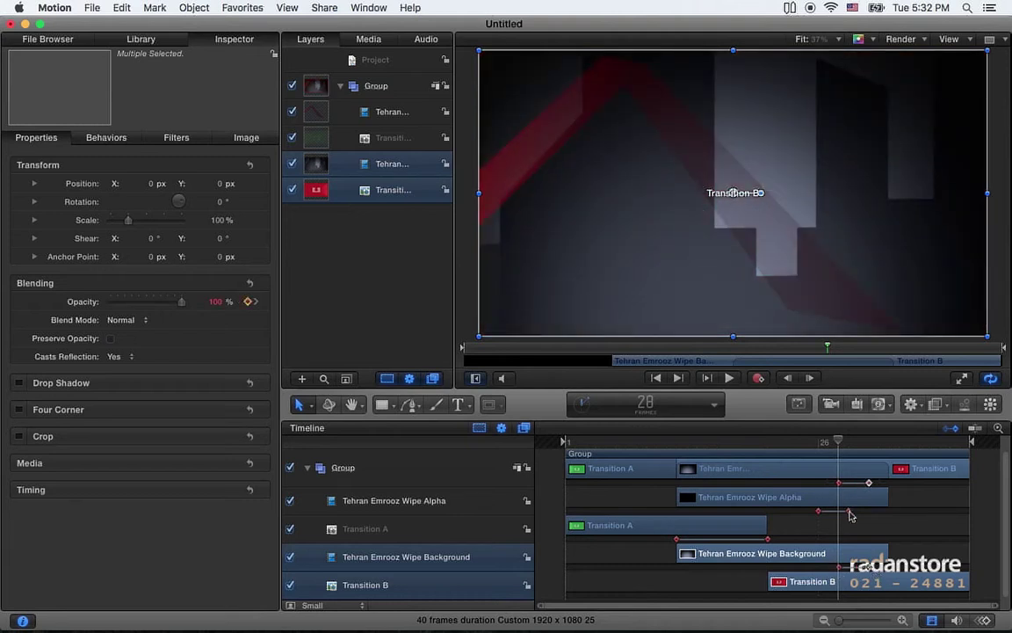
{"action": "left_click", "coordinate": [825, 442]}
{"action": "left_click_drag", "start_coordinate": [825, 443], "coordinate": [839, 445]}
- Move the Transition B opacity keyframe earlier and review the fade at frames 26 and 22
{"action": "left_click_drag", "start_coordinate": [868, 570], "coordinate": [832, 570]}
{"action": "mouse_move", "coordinate": [839, 442]}
{"action": "left_mouse_down"}
{"action": "mouse_move", "coordinate": [802, 455]}
{"action": "mouse_move", "coordinate": [842, 461]}
{"action": "mouse_move", "coordinate": [860, 515]}
{"action": "left_mouse_up"}
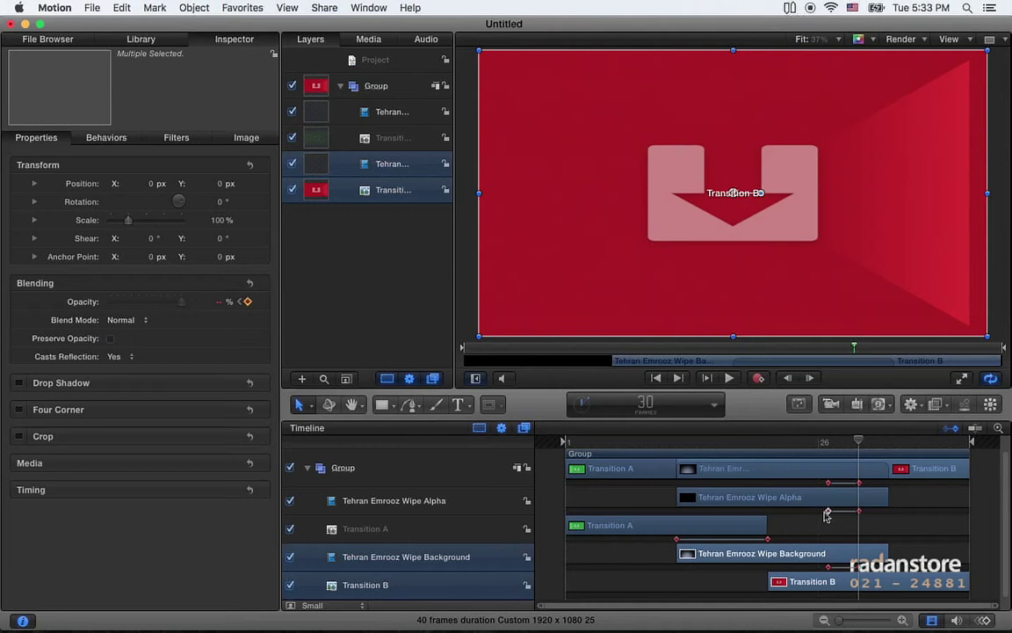
{"action": "mouse_move", "coordinate": [857, 447]}
{"action": "left_mouse_down"}
{"action": "mouse_move", "coordinate": [783, 447]}
{"action": "mouse_move", "coordinate": [844, 448]}
{"action": "left_mouse_up"}
- Scrub from frame 10 on green Transition A to frame 20 to watch the wipe begin
{"action": "left_click_drag", "start_coordinate": [844, 448], "coordinate": [787, 448]}
{"action": "left_click_drag", "start_coordinate": [721, 449], "coordinate": [656, 454]}
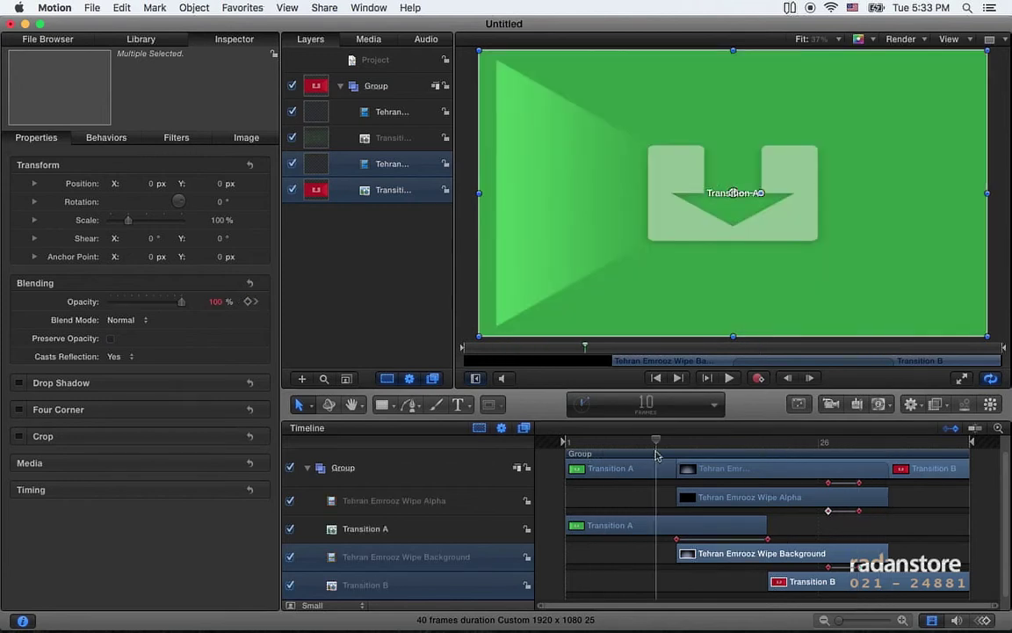
{"action": "left_click_drag", "start_coordinate": [662, 448], "coordinate": [700, 451]}
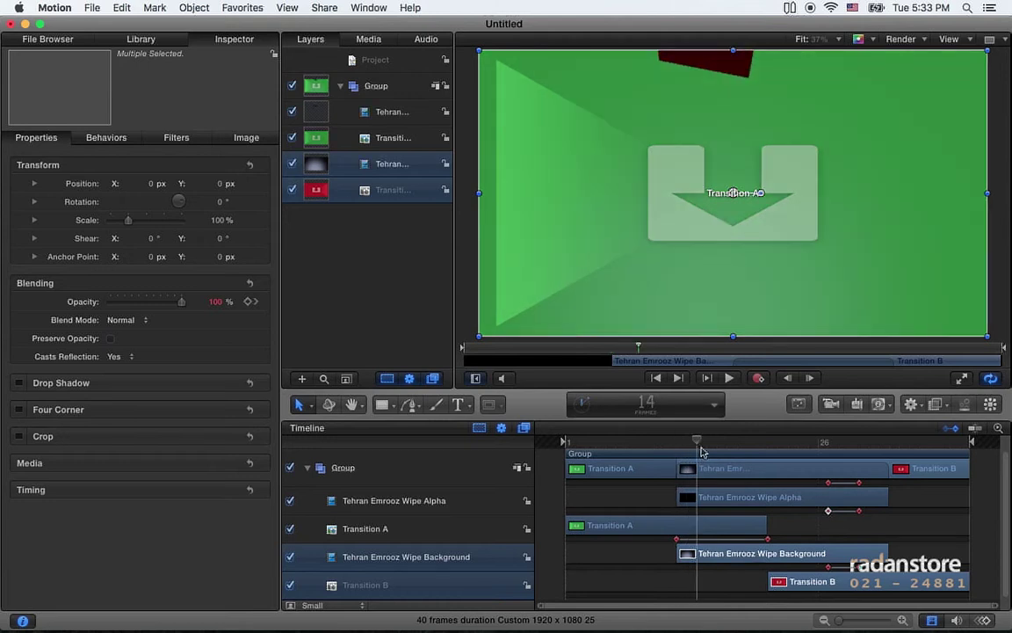
{"action": "mouse_move", "coordinate": [700, 449]}
{"action": "left_mouse_down"}
{"action": "mouse_move", "coordinate": [773, 447]}
{"action": "mouse_move", "coordinate": [859, 466]}
{"action": "mouse_move", "coordinate": [798, 466]}
{"action": "left_mouse_up"}
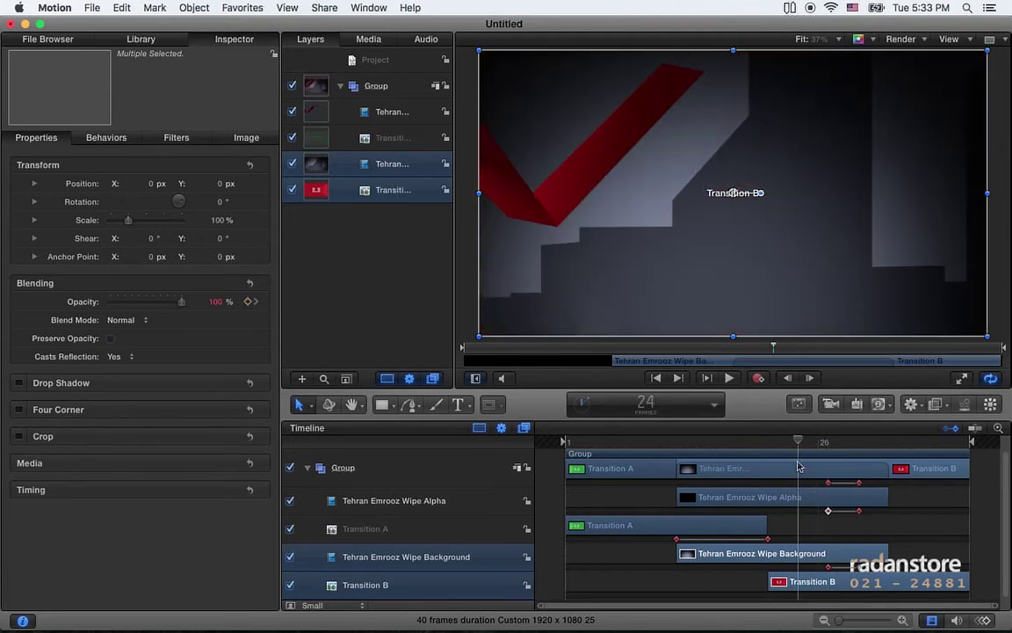
- Review the full wipe from Transition A to red Transition B, then bring up the Publish Template settings
{"action": "mouse_move", "coordinate": [798, 466]}
{"action": "left_mouse_down"}
{"action": "mouse_move", "coordinate": [713, 449]}
{"action": "mouse_move", "coordinate": [869, 449]}
{"action": "left_mouse_up"}
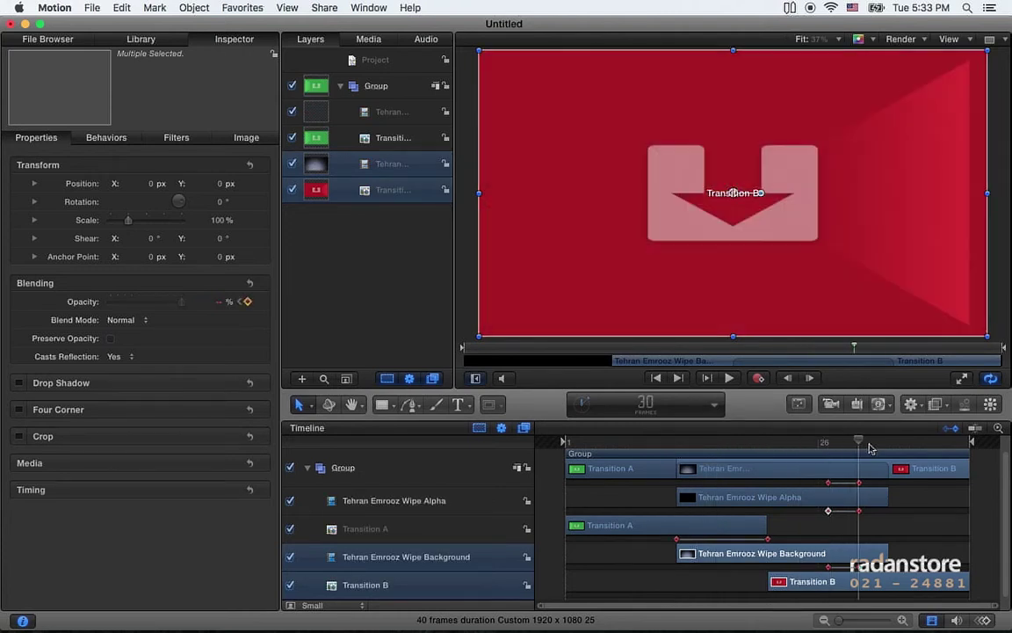
{"action": "left_click_drag", "start_coordinate": [870, 449], "coordinate": [657, 461]}
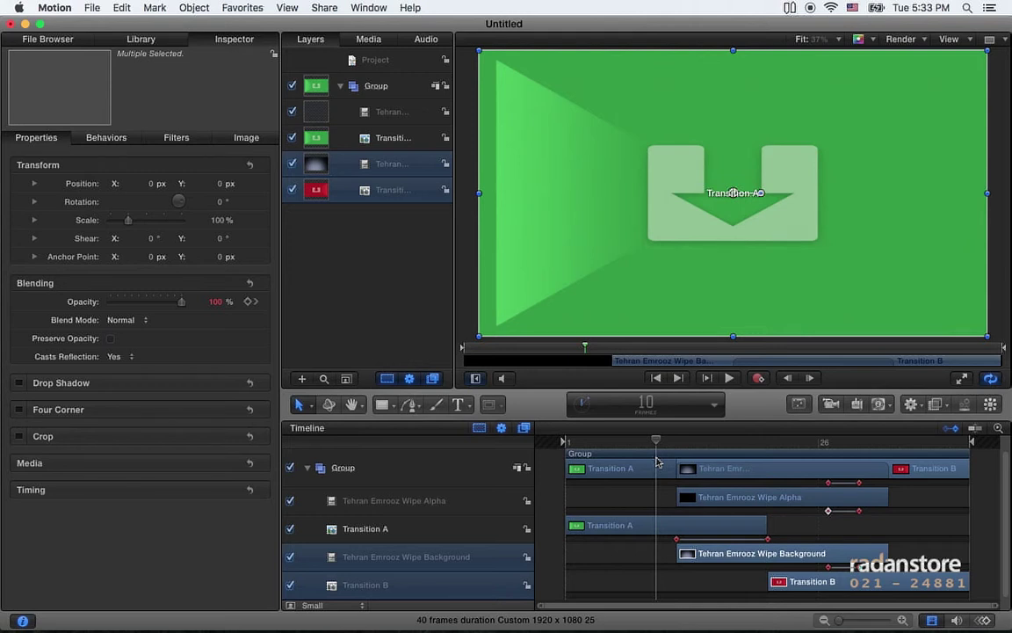
{"action": "mouse_move", "coordinate": [657, 462]}
{"action": "left_mouse_down"}
{"action": "mouse_move", "coordinate": [907, 460]}
{"action": "mouse_move", "coordinate": [646, 471]}
{"action": "left_mouse_up"}
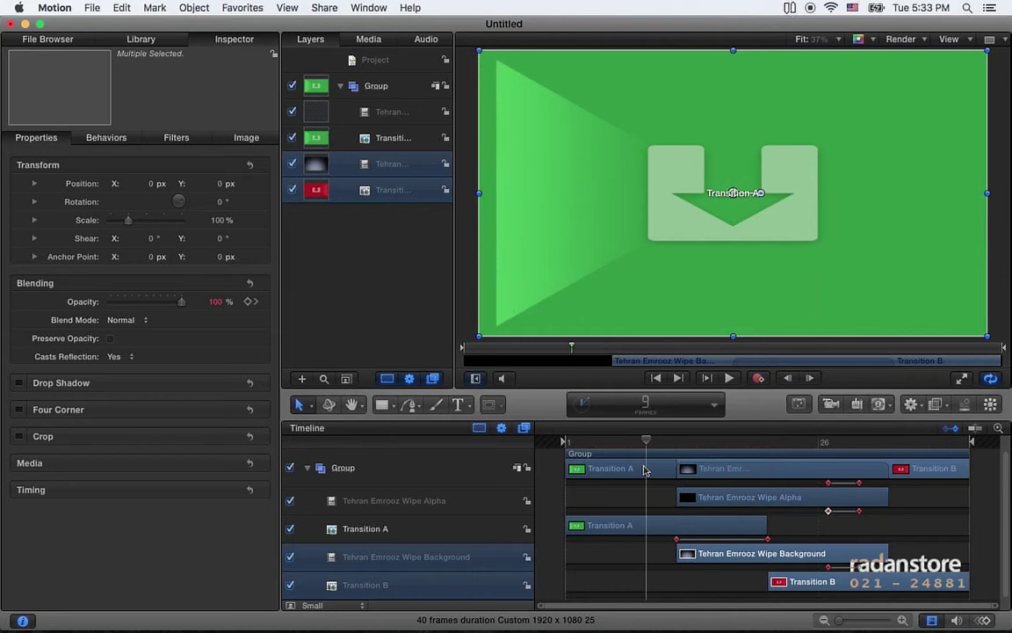
{"action": "key", "text": "super+s"}
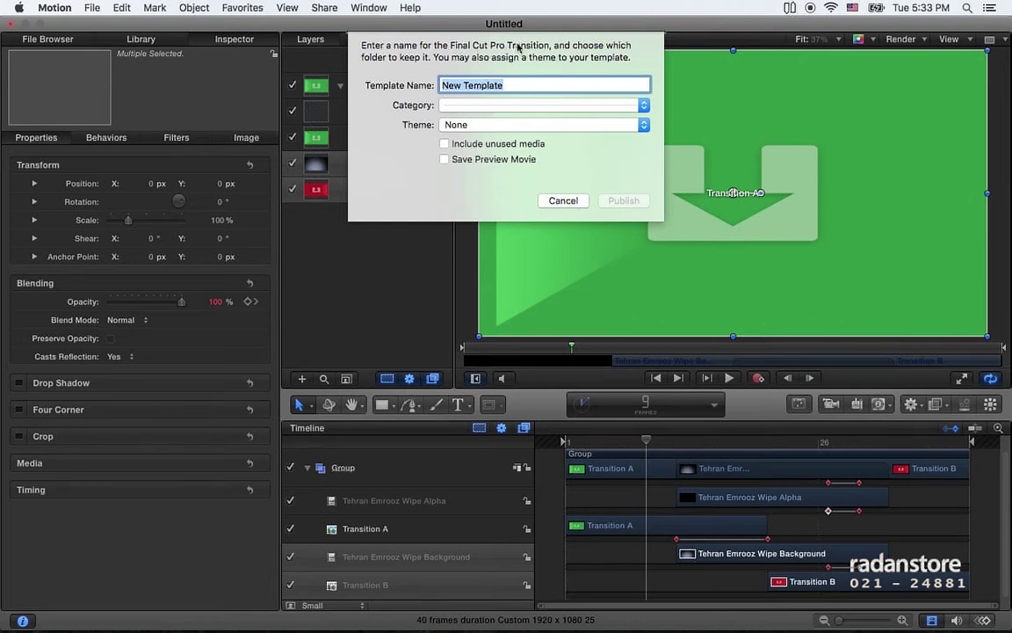
- Create a new template category named 'Tehran Emrooz TRN'
{"action": "left_click", "coordinate": [488, 107]}
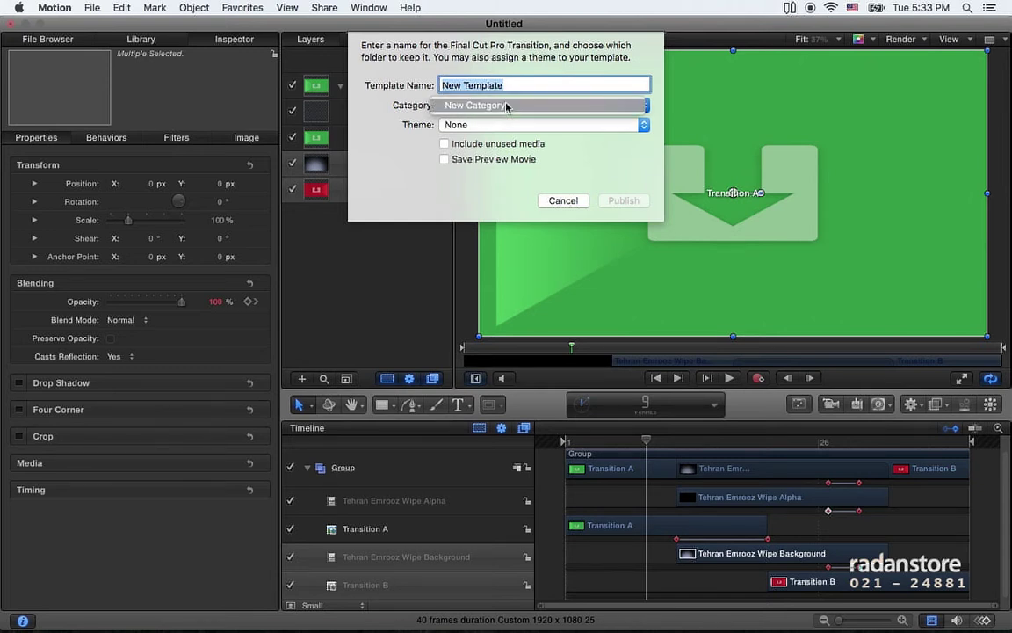
{"action": "left_click", "coordinate": [501, 106]}
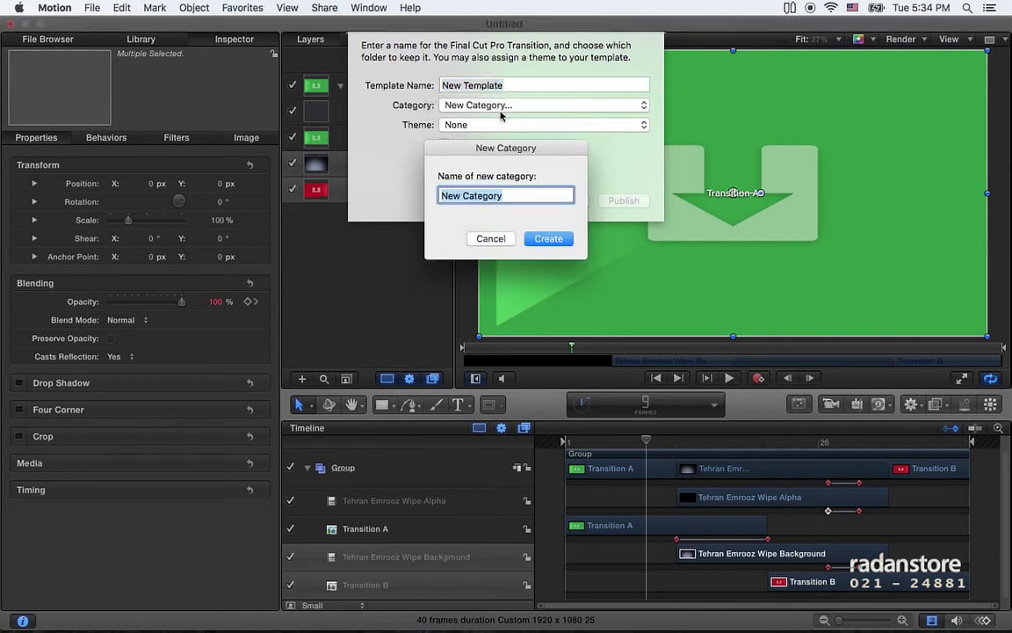
{"action": "type", "text": "teh"}
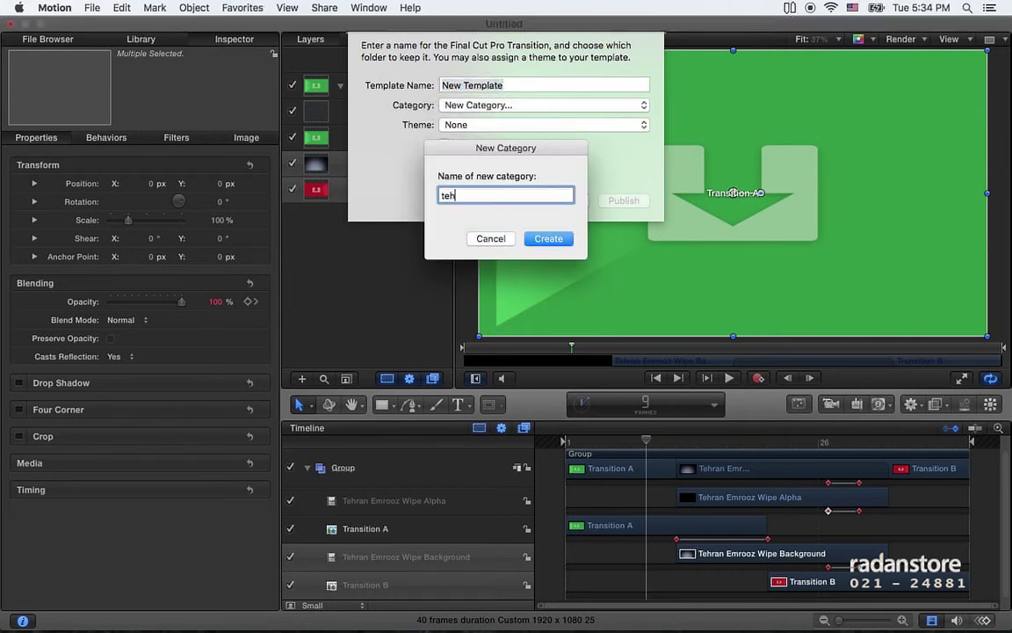
{"action": "key", "text": "BackSpace"}
{"action": "key", "text": "BackSpace"}
{"action": "key", "text": "BackSpace"}
{"action": "type", "text": "te"}
{"action": "type", "text": "Emr"}
{"action": "left_click", "coordinate": [556, 240]}
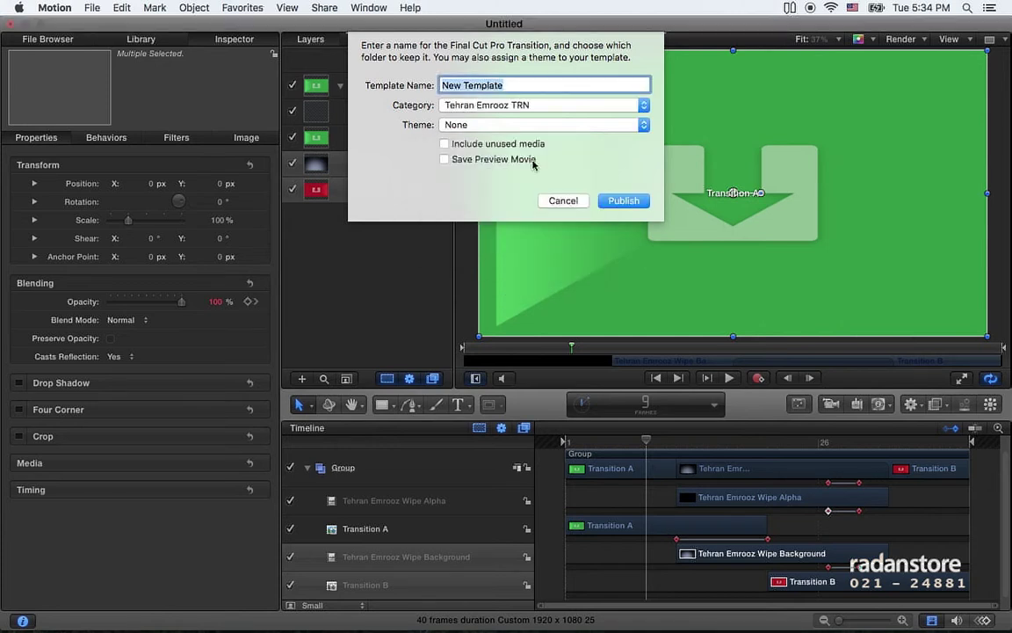
- Publish the template as 'Wipe 1' and switch over to Final Cut Pro
{"action": "type", "text": "Wipe 1"}
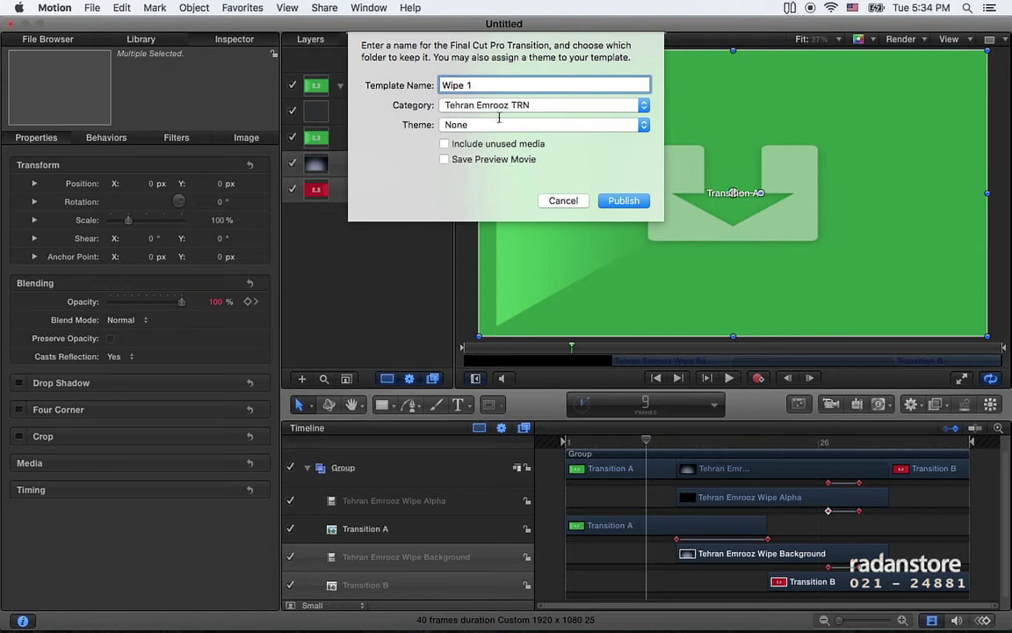
{"action": "left_click", "coordinate": [640, 202]}
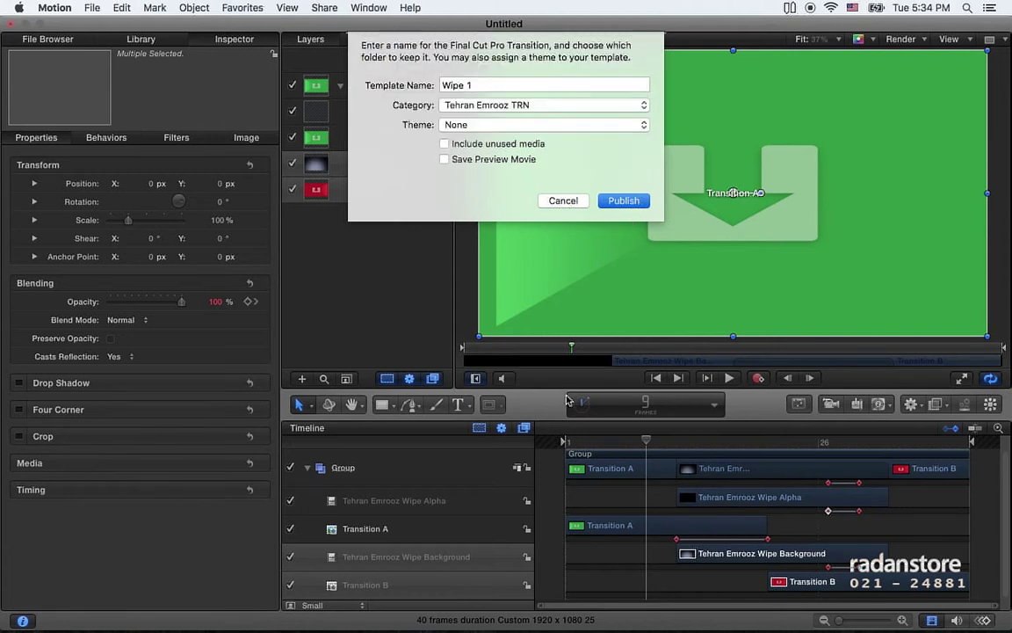
{"action": "key", "text": "super+Tab"}
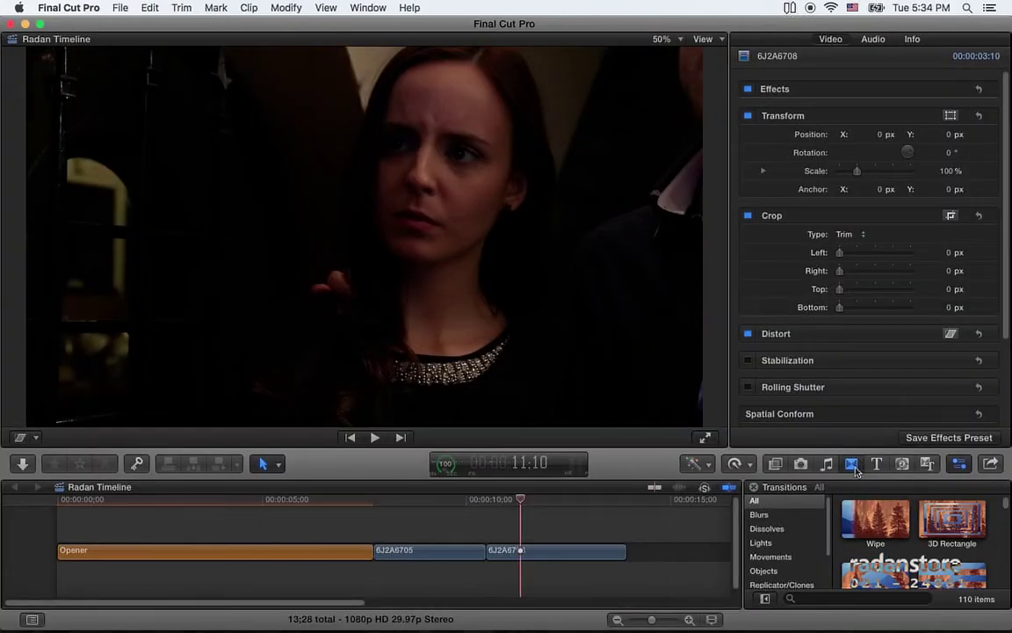
- Show the Tehran Emrooz TRN transitions and trim the edit point between 6J2A6705 and 6J2A6708
{"action": "scroll", "coordinate": [815, 539], "scroll_direction": "down", "scroll_amount": 3}
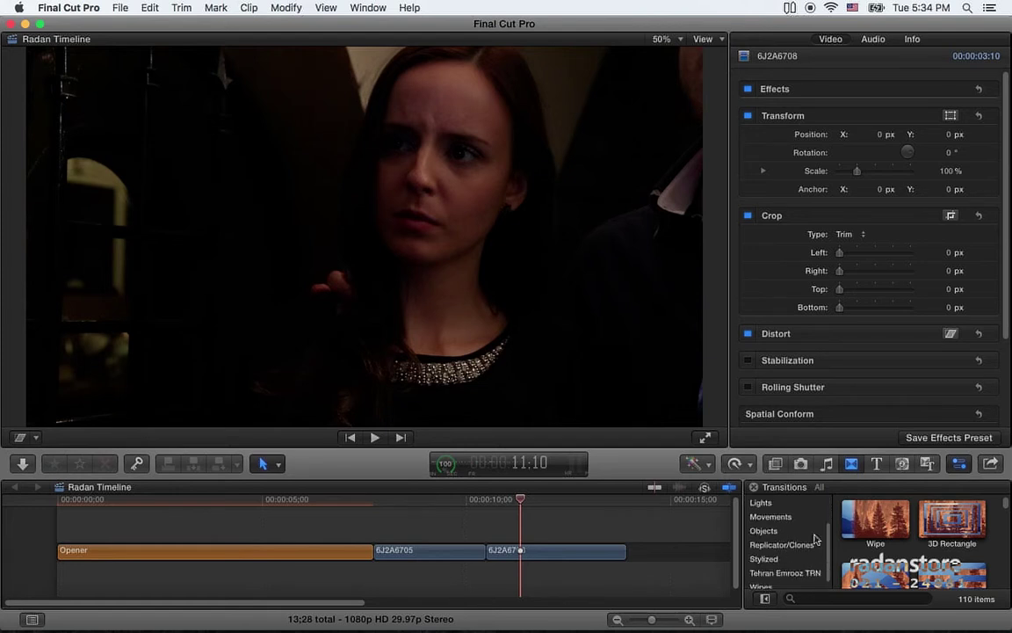
{"action": "left_click", "coordinate": [790, 574]}
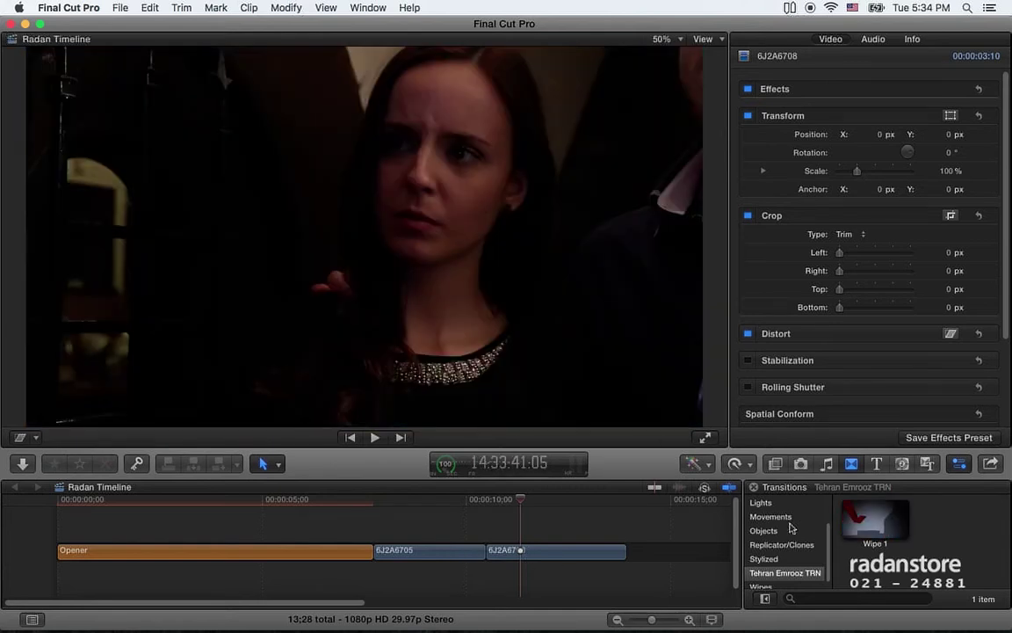
{"action": "left_click_drag", "start_coordinate": [485, 552], "coordinate": [498, 552]}
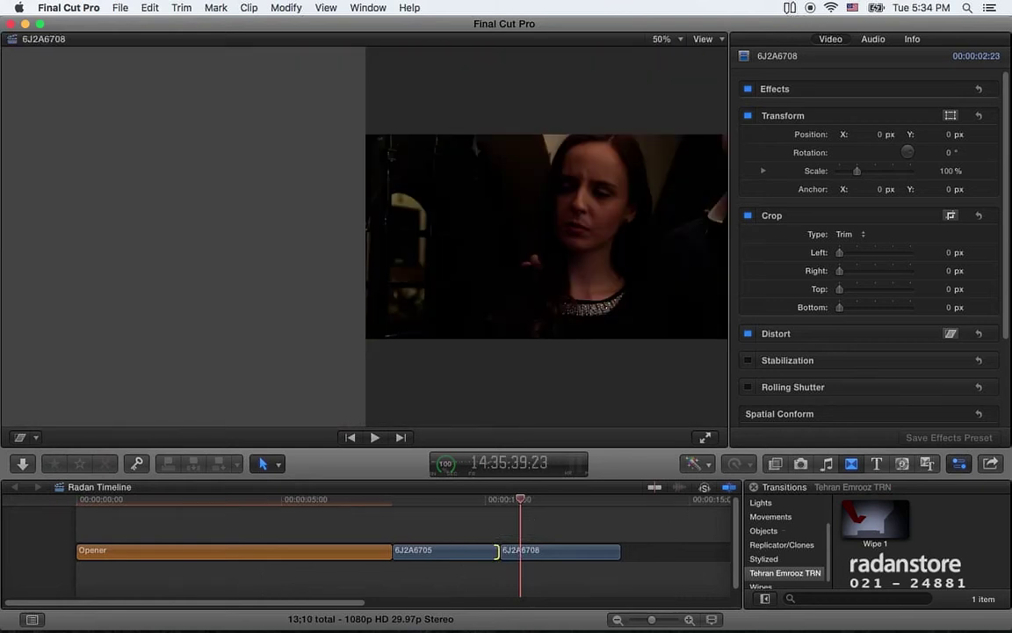
- Apply Wipe 1 between 6J2A6705 and 6J2A6708 and play it back to preview
{"action": "left_click_drag", "start_coordinate": [862, 521], "coordinate": [498, 531]}
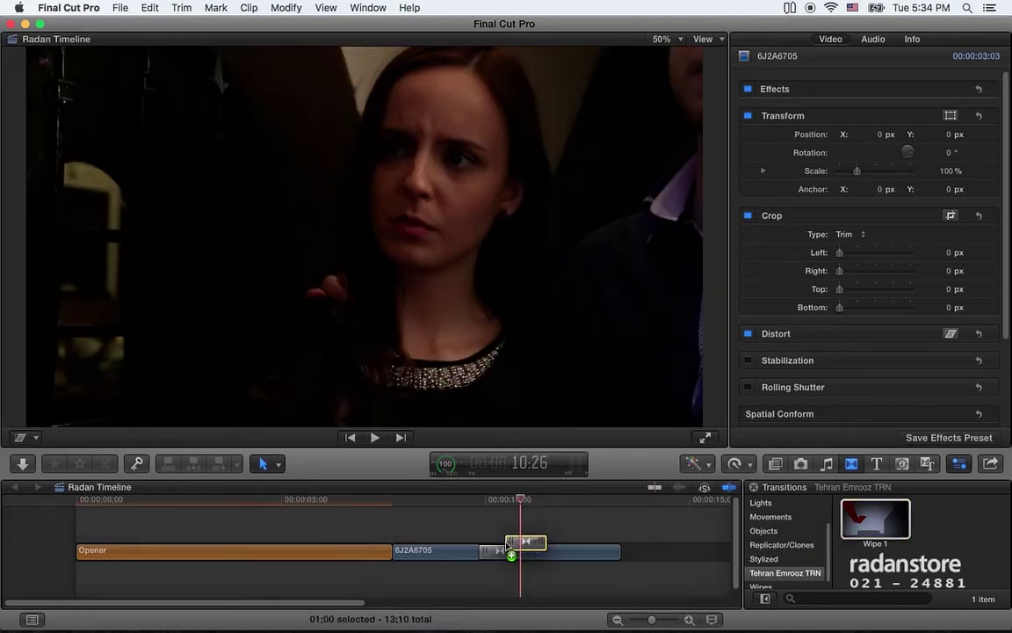
{"action": "left_click", "coordinate": [481, 501]}
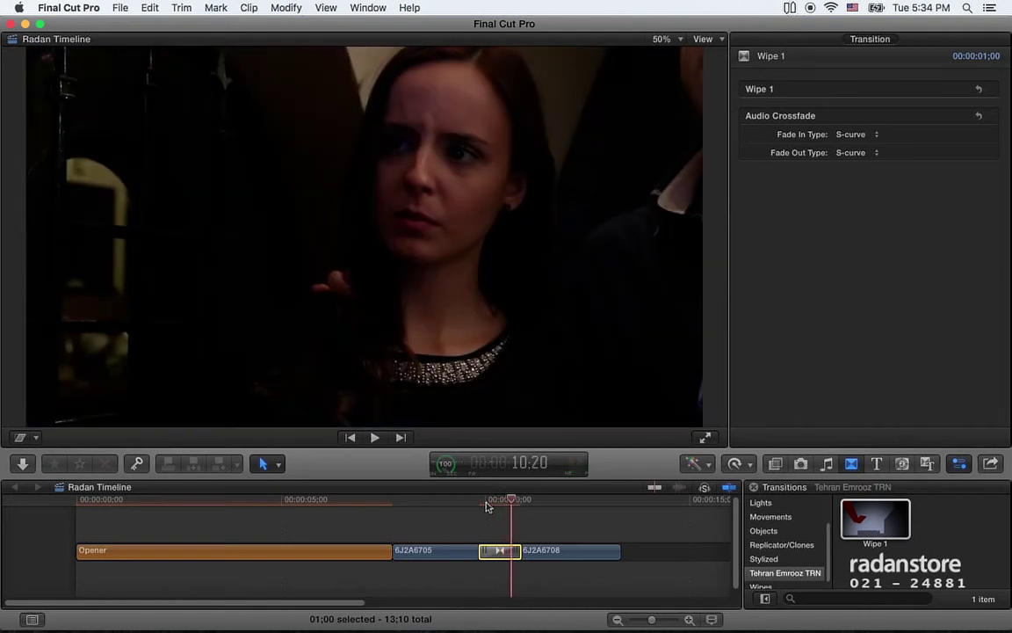
{"action": "key", "text": "j"}
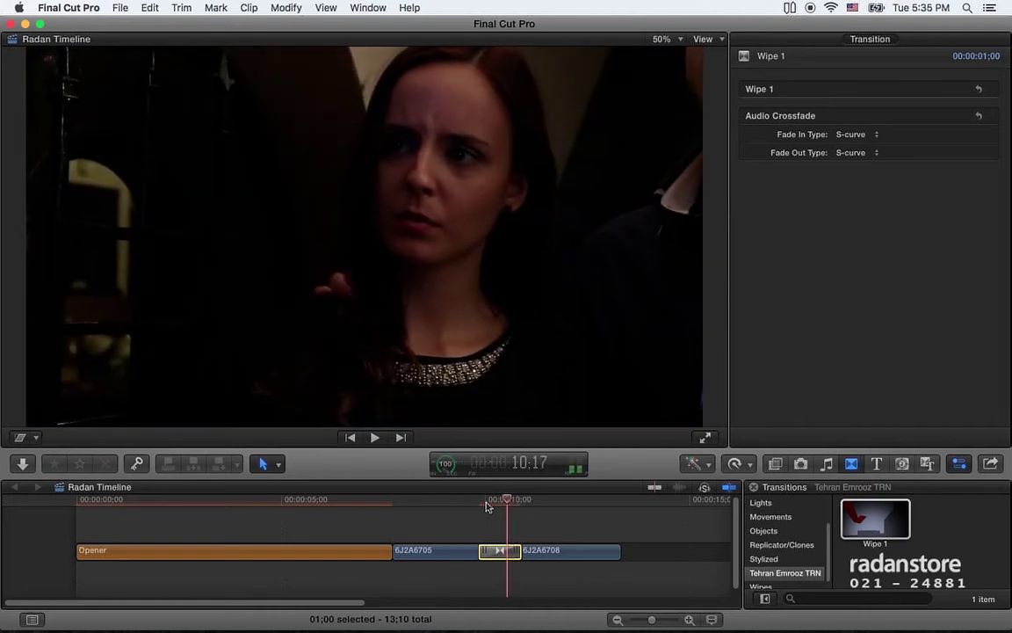
{"action": "key", "text": "l"}
{"action": "left_click", "coordinate": [461, 500]}
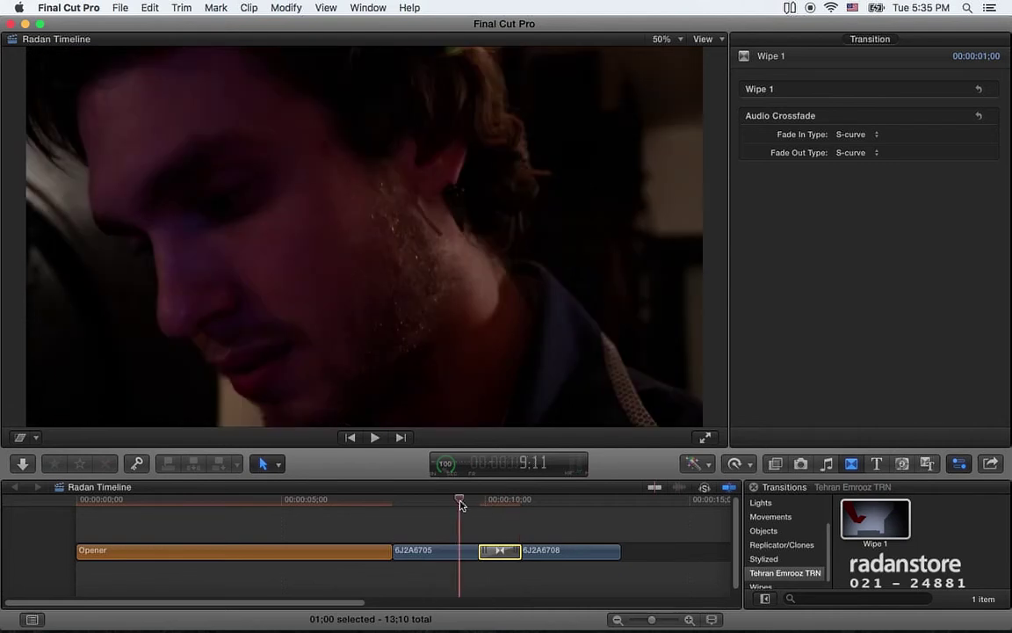
{"action": "key", "text": "space"}
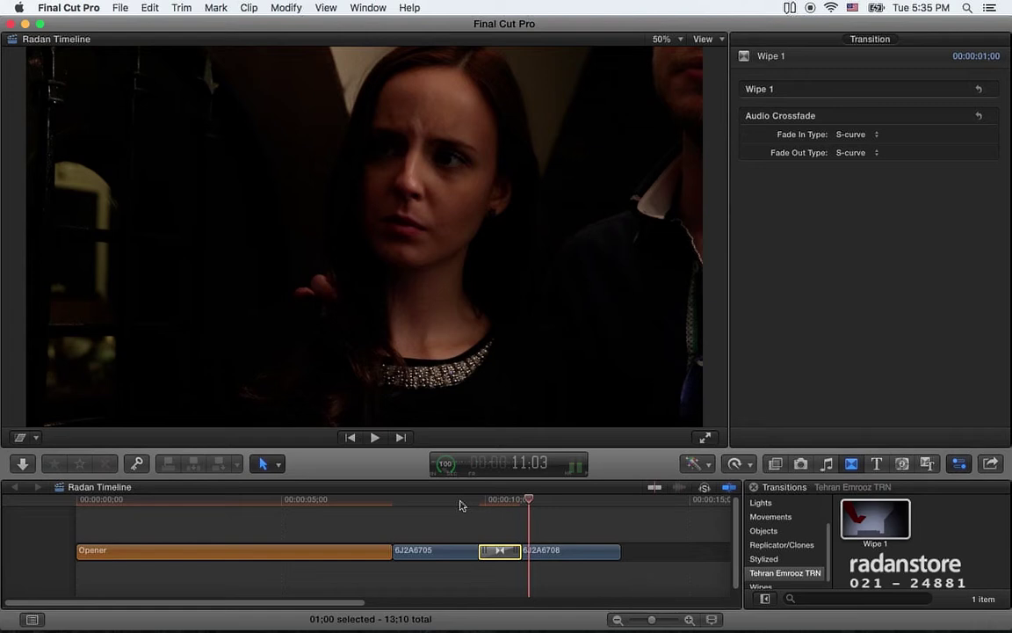
{"action": "mouse_move", "coordinate": [482, 501]}
{"action": "left_mouse_down"}
{"action": "mouse_move", "coordinate": [502, 501]}
{"action": "mouse_move", "coordinate": [343, 514]}
{"action": "left_mouse_up"}
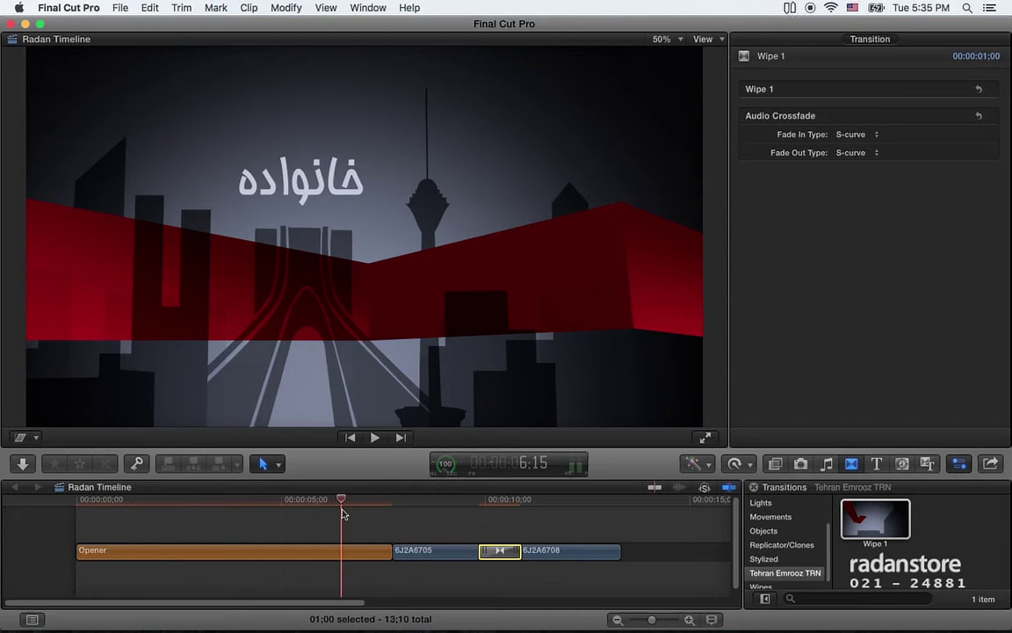
{"action": "left_click", "coordinate": [497, 504]}
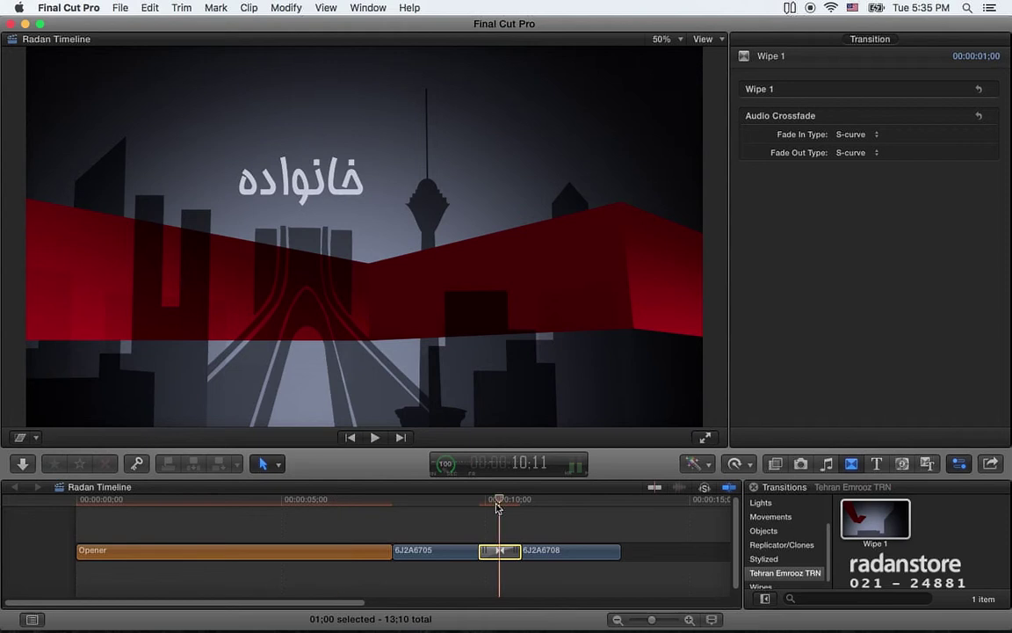